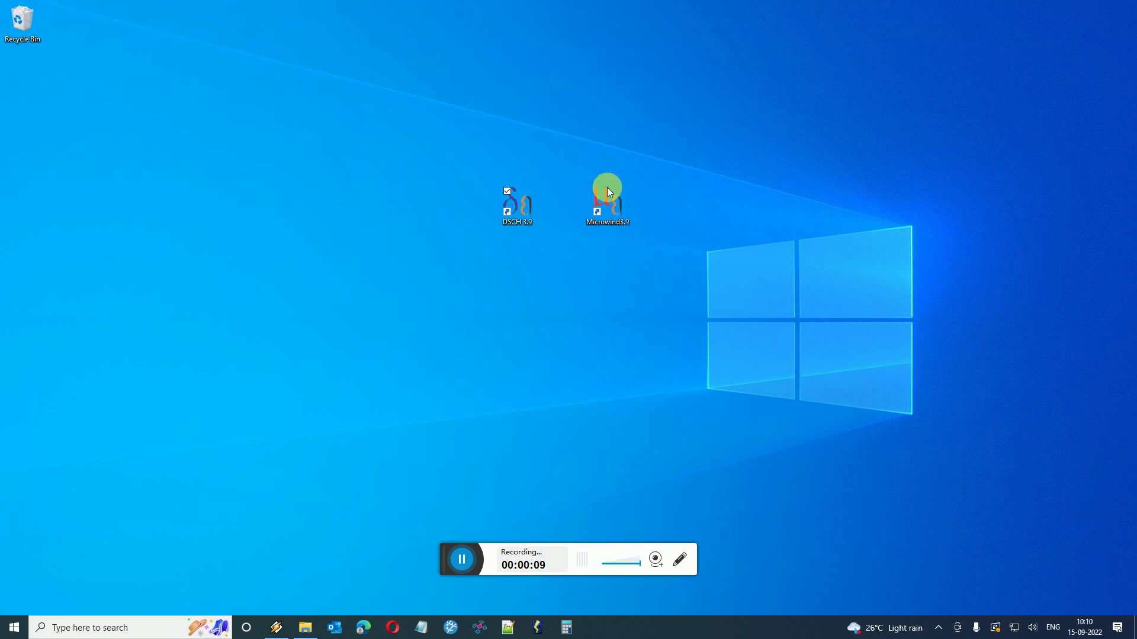
# Launch Microwind 3.9 and select the cmos012.rul rule file as the foundry technology
pyautogui.doubleClick(604, 212)
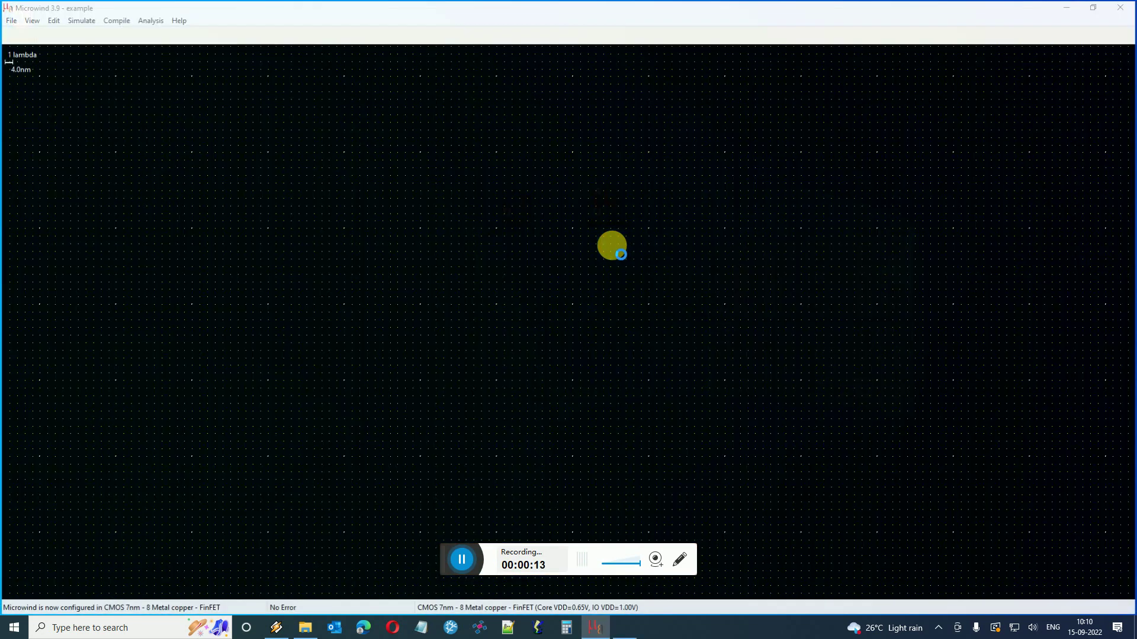
pyautogui.click(597, 435)
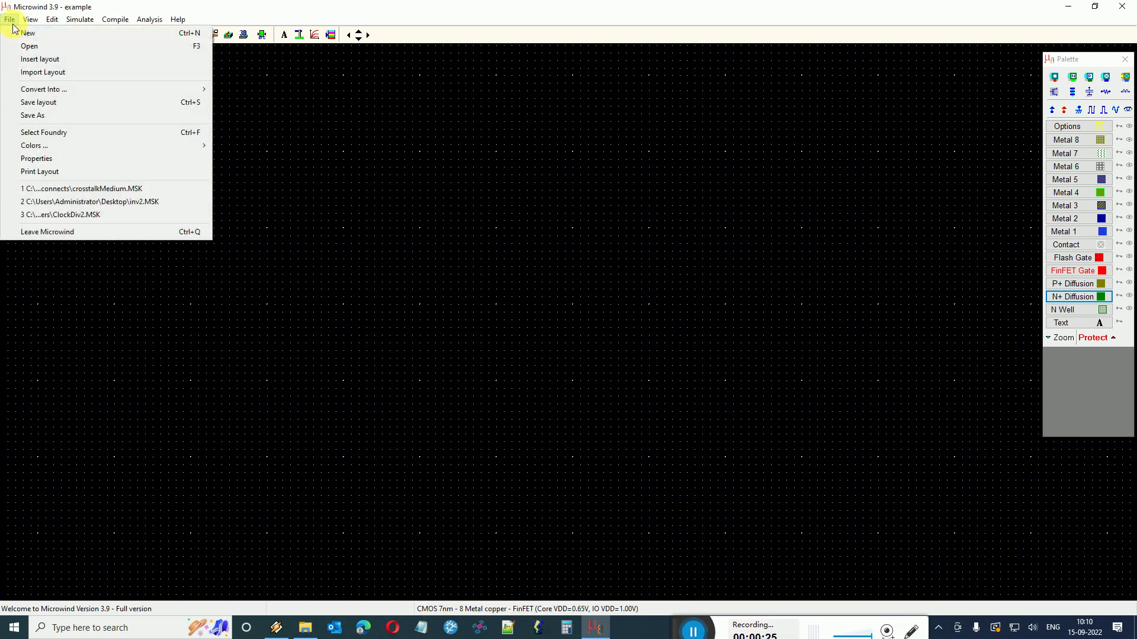
pyautogui.click(62, 132)
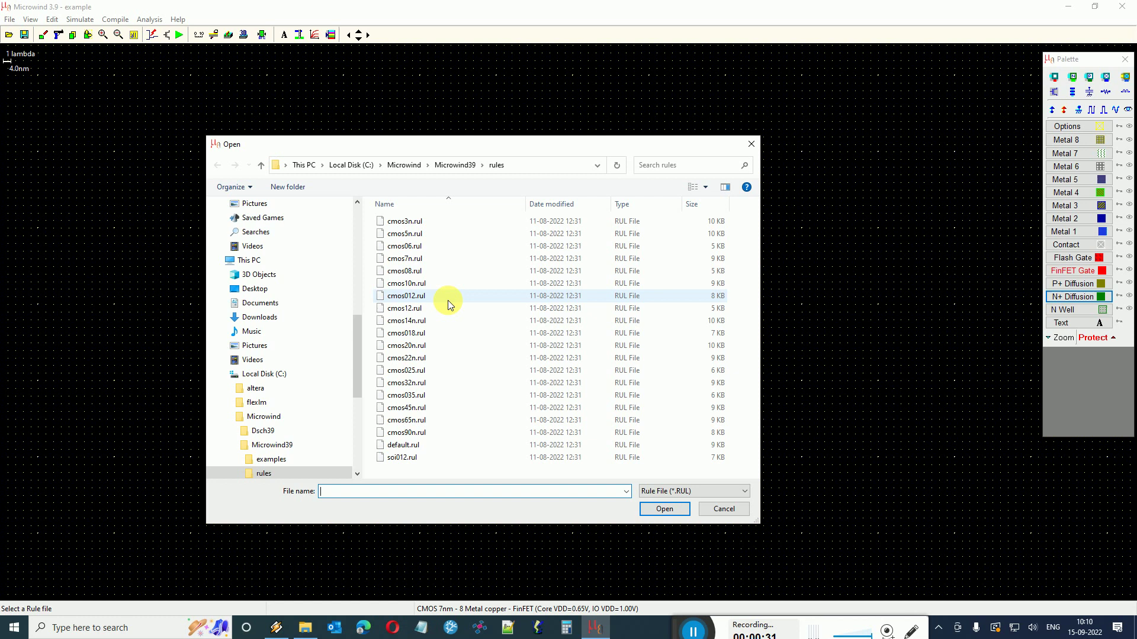
pyautogui.click(403, 302)
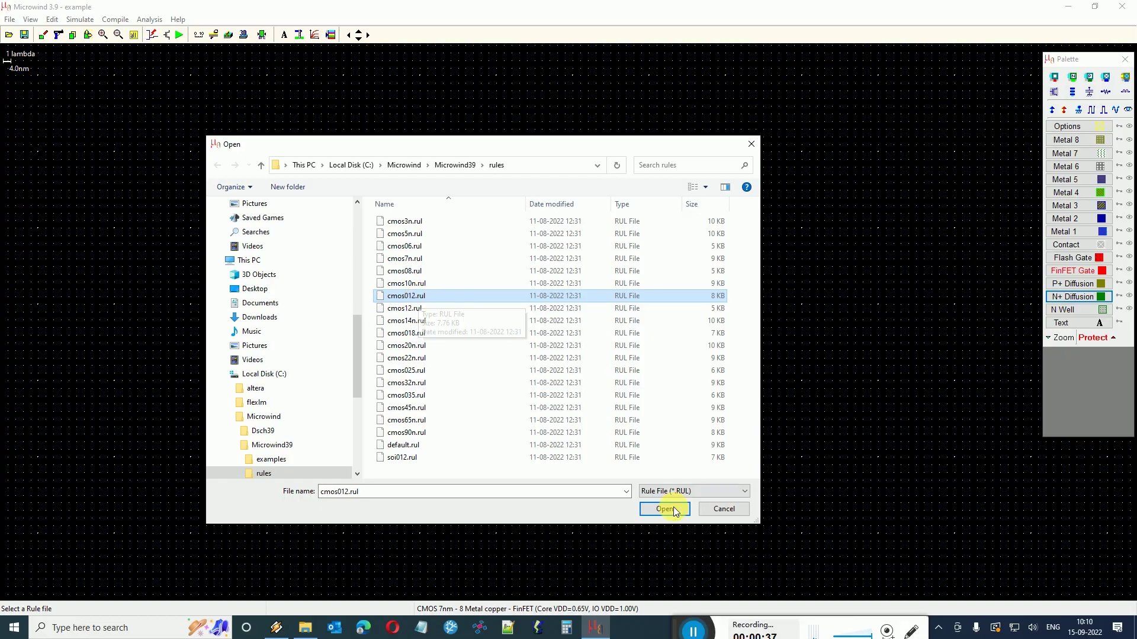
pyautogui.press('Tab')
pyautogui.press('Return')
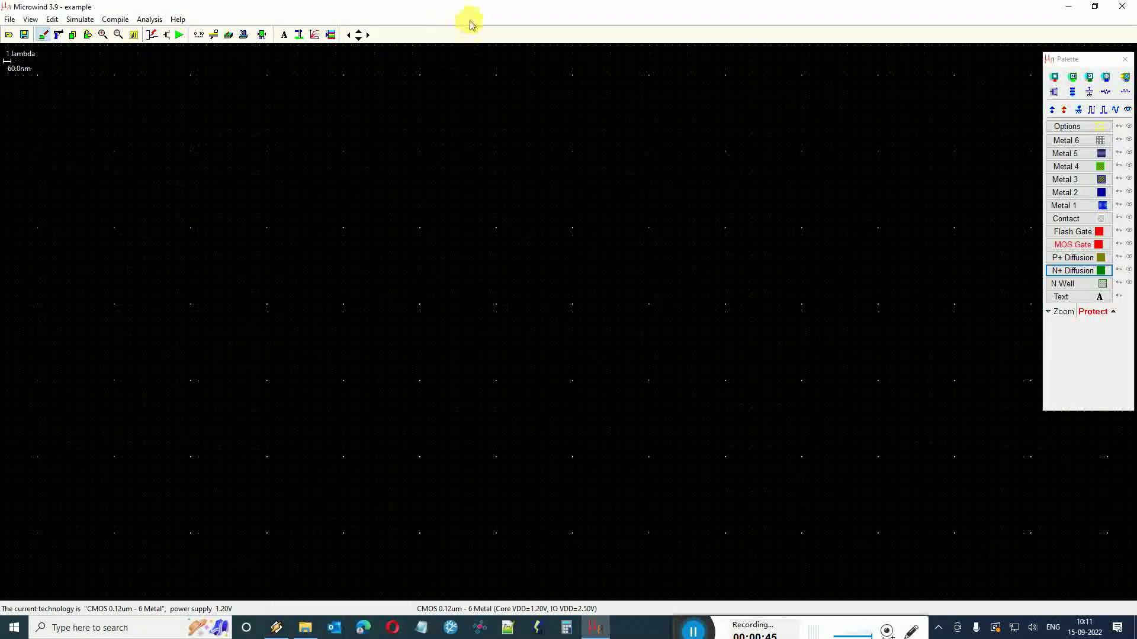
# Compile a single inverter logic gate into a layout with the CMOS Cell Compiler
pyautogui.click(119, 22)
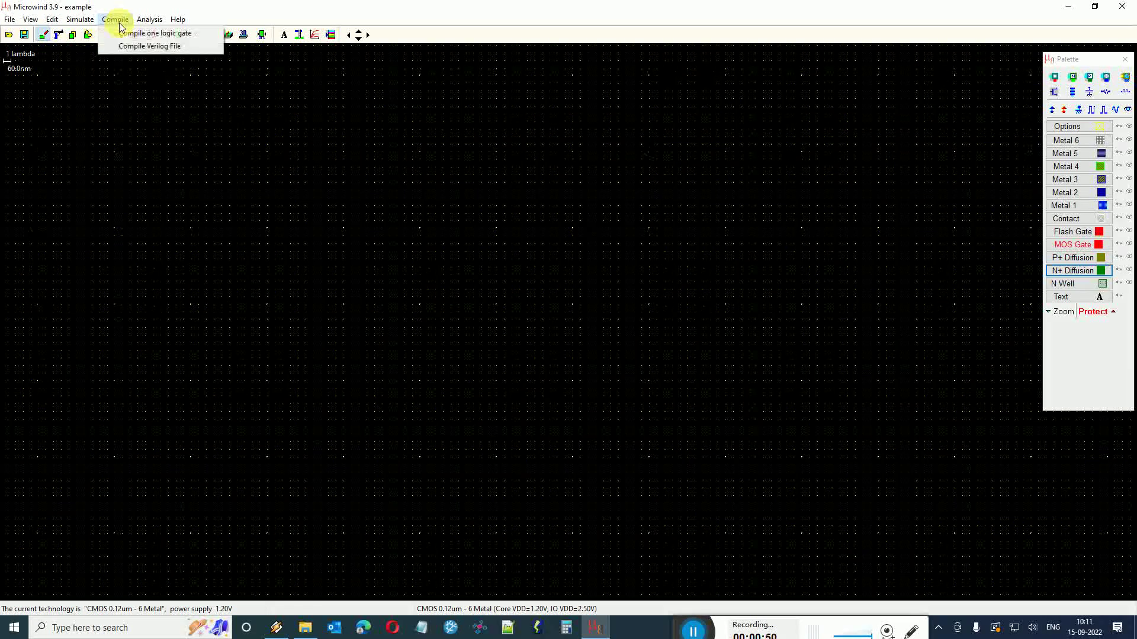
pyautogui.click(136, 33)
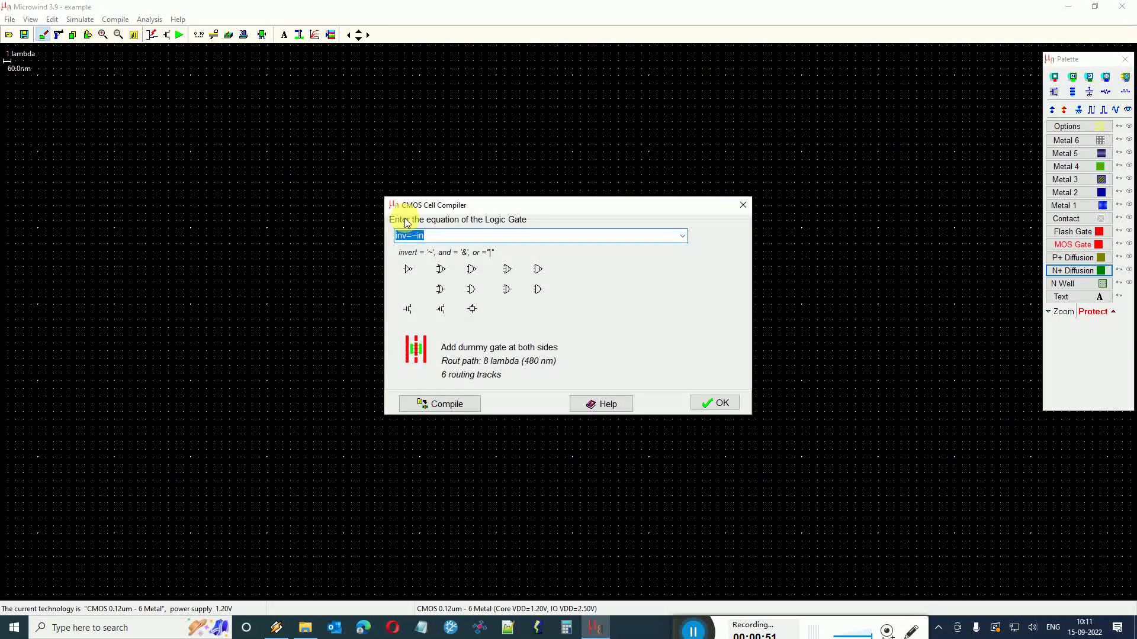
pyautogui.click(408, 271)
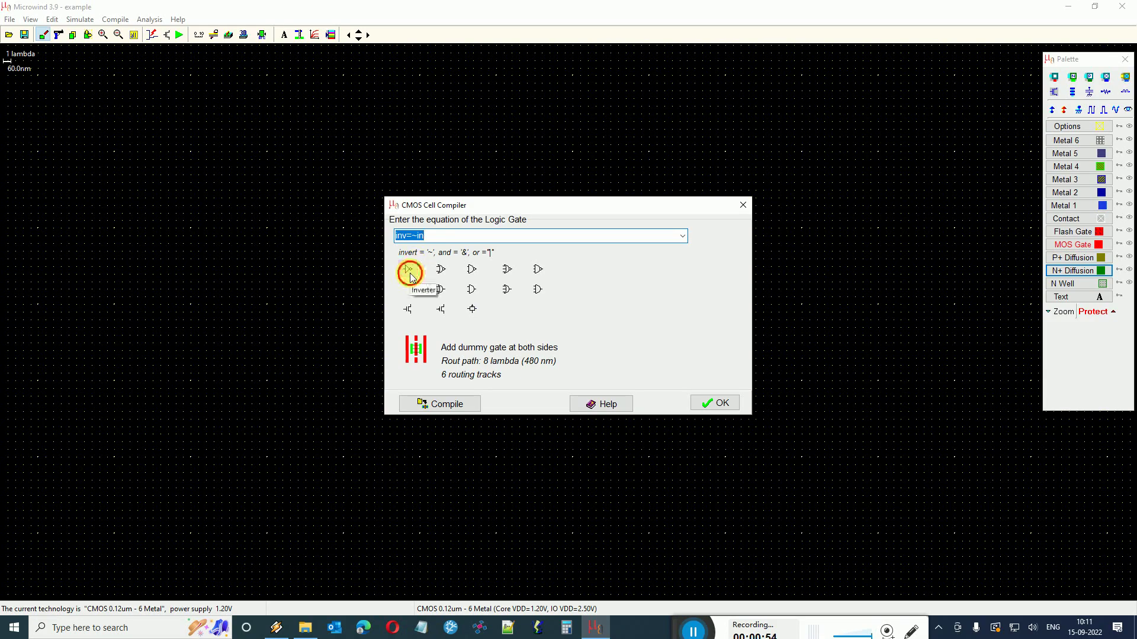
pyautogui.click(712, 405)
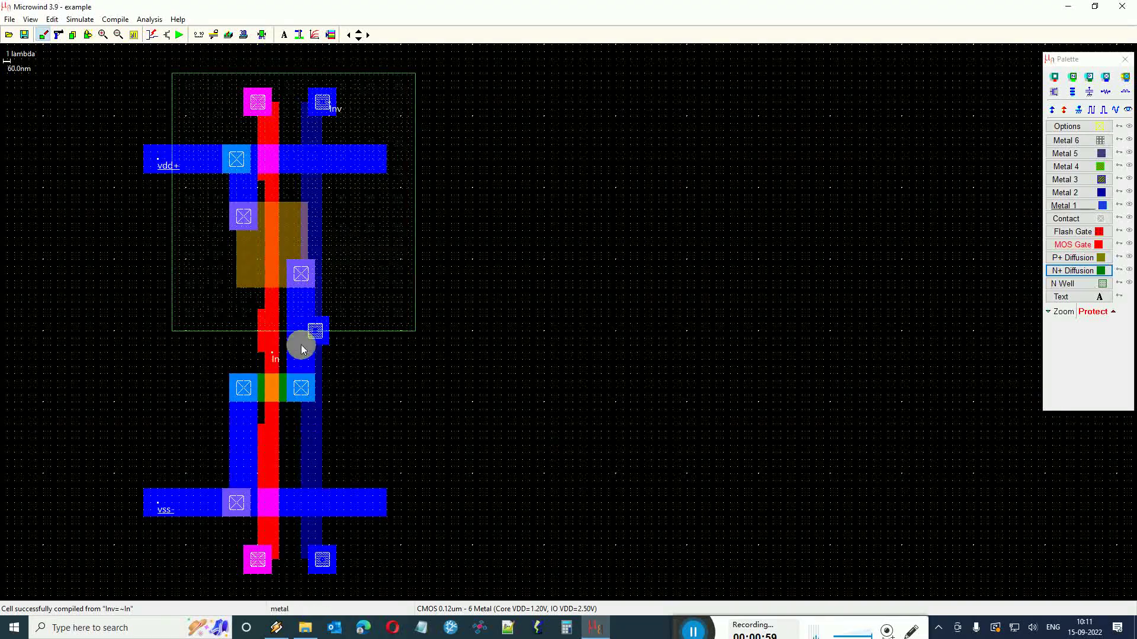
# Assign a clock visible in simulation to the In label, with low and high times of 0.475 ns
pyautogui.click(279, 361)
pyautogui.click(276, 360)
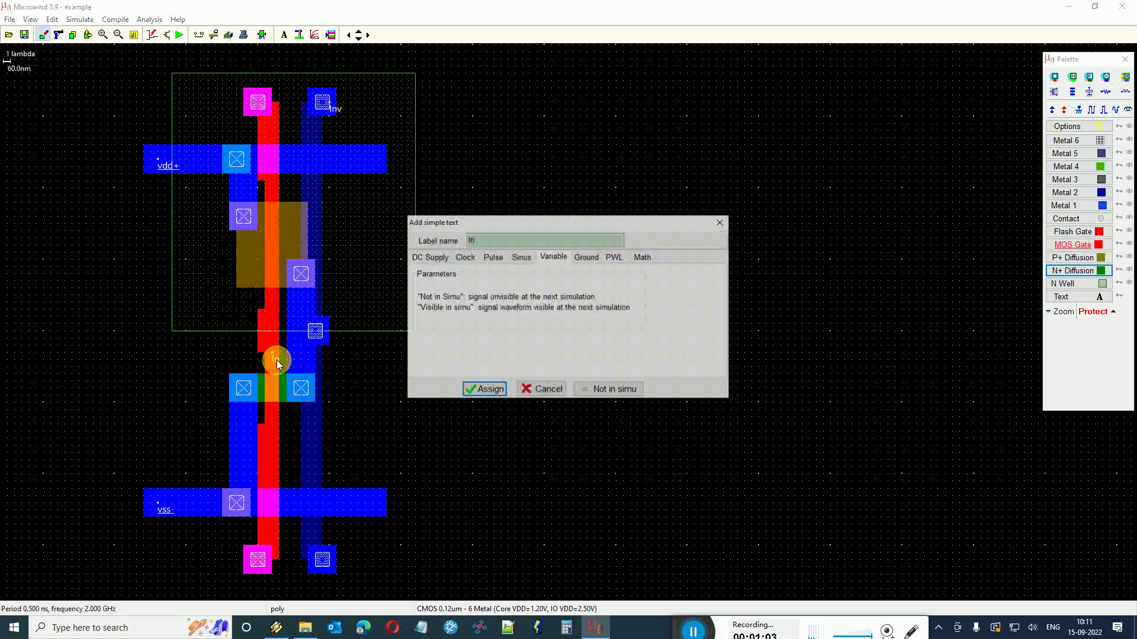
pyautogui.click(461, 257)
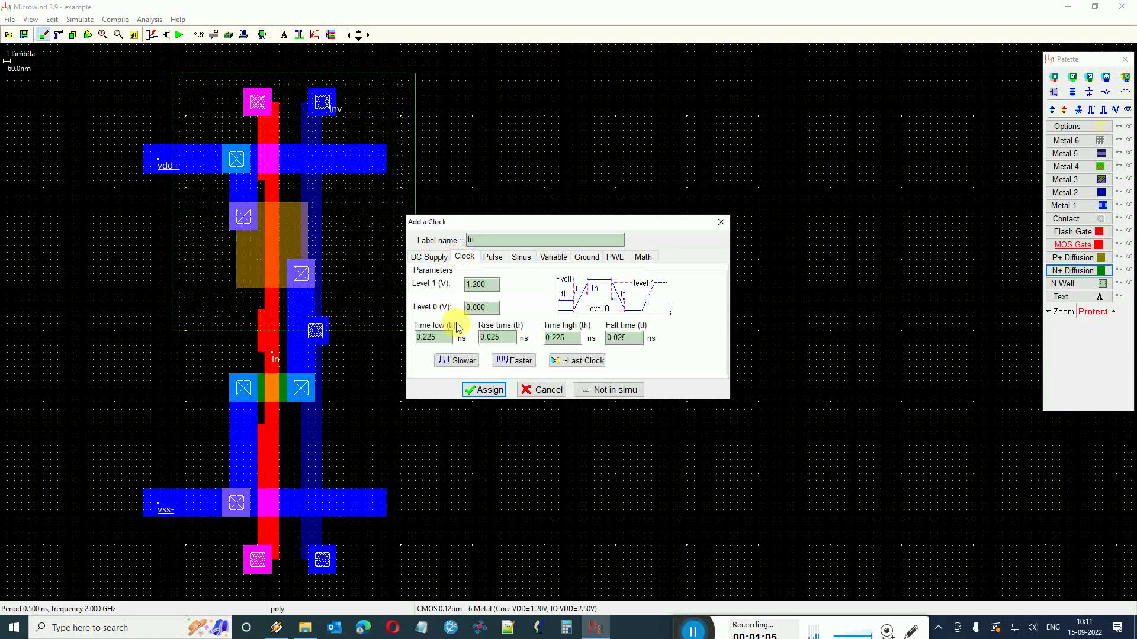
pyautogui.click(456, 361)
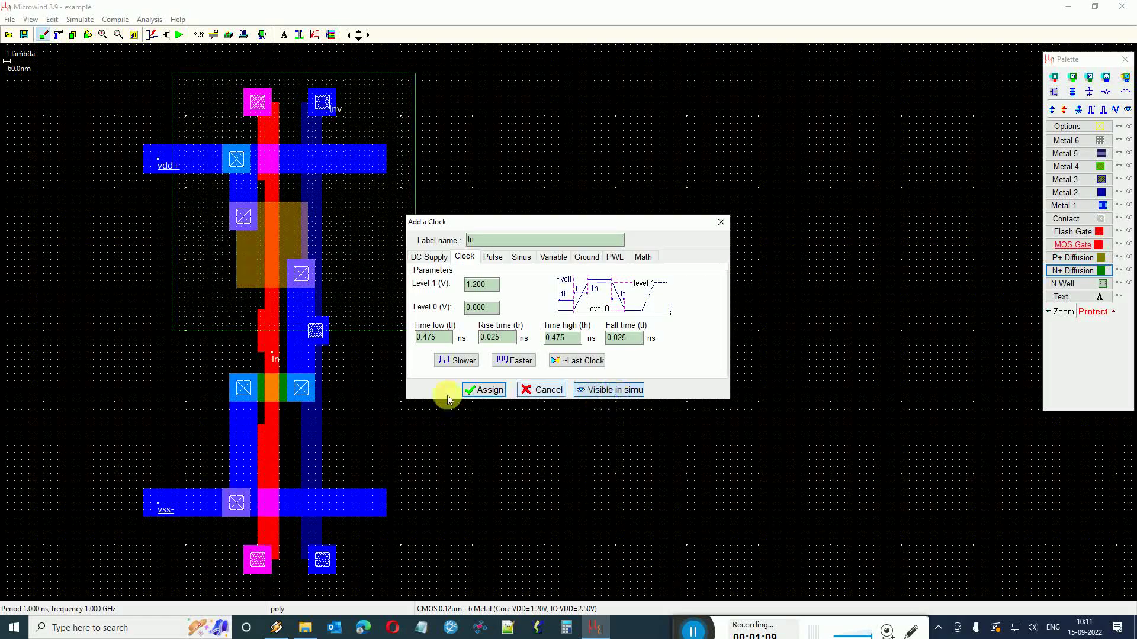
pyautogui.click(466, 391)
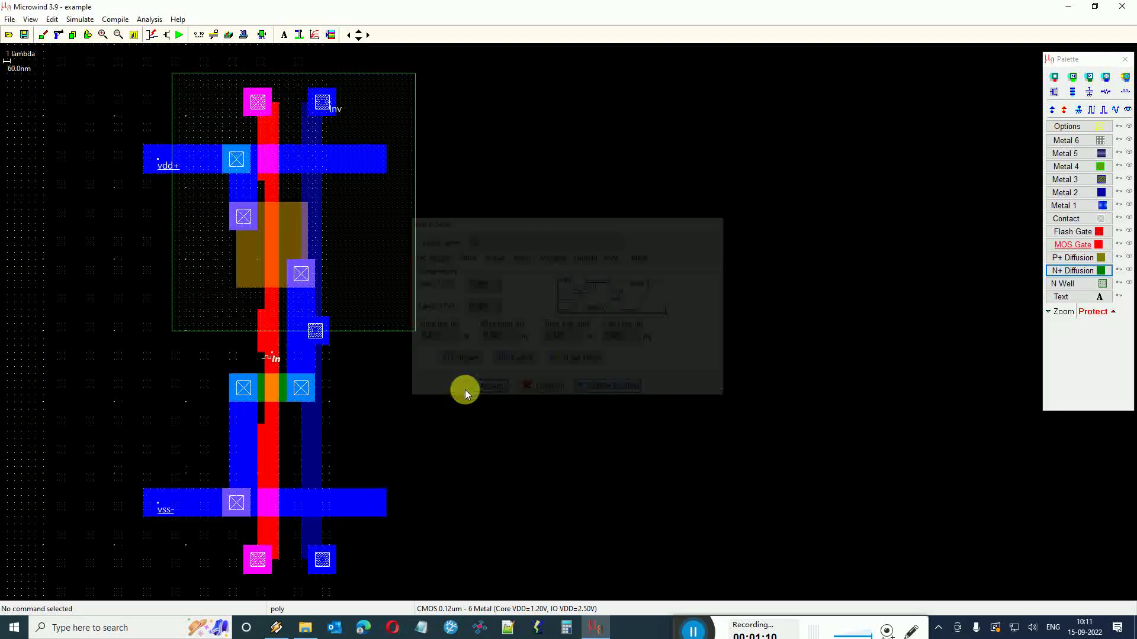
# Make the Inv output label visible in simulation and run the analog simulation of the inverter to check its waveforms
pyautogui.click(337, 112)
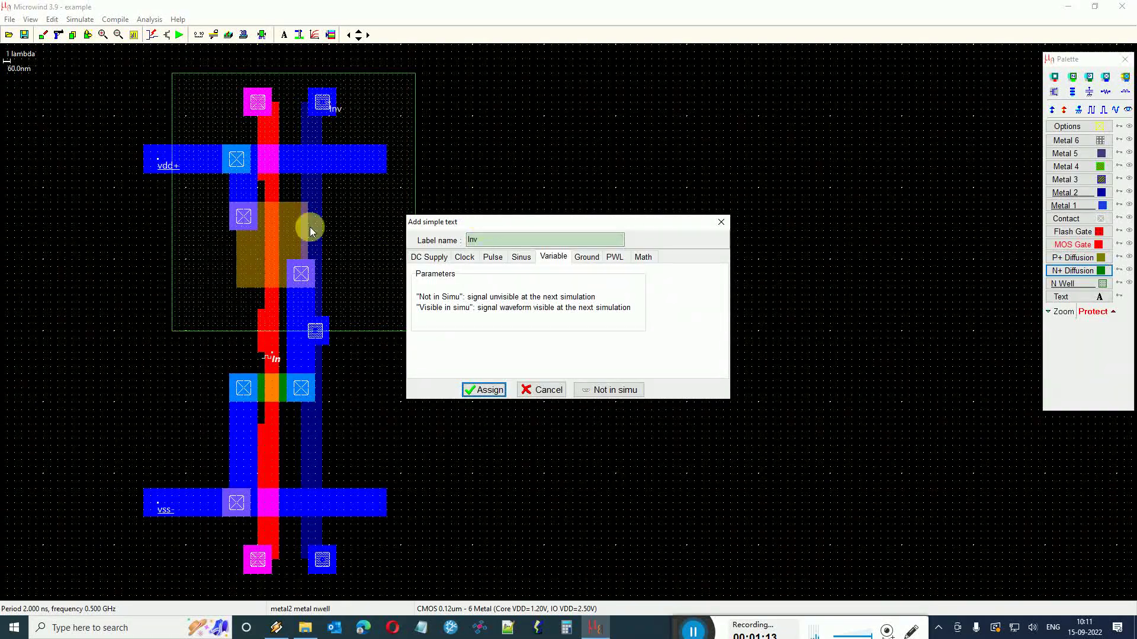
pyautogui.click(620, 391)
pyautogui.click(484, 390)
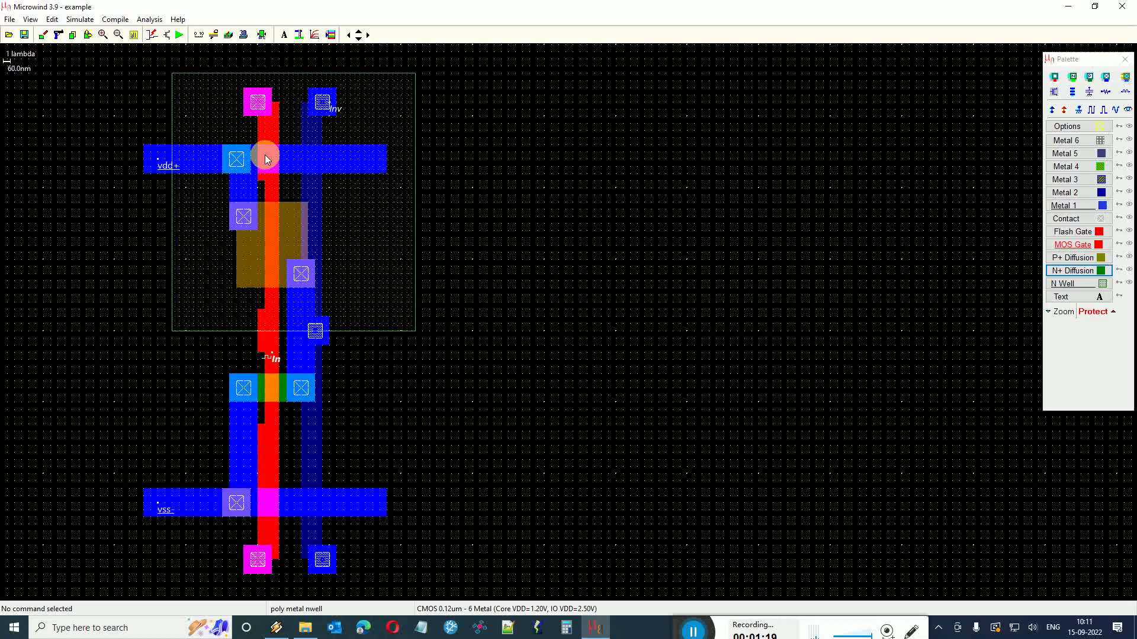
pyautogui.click(180, 37)
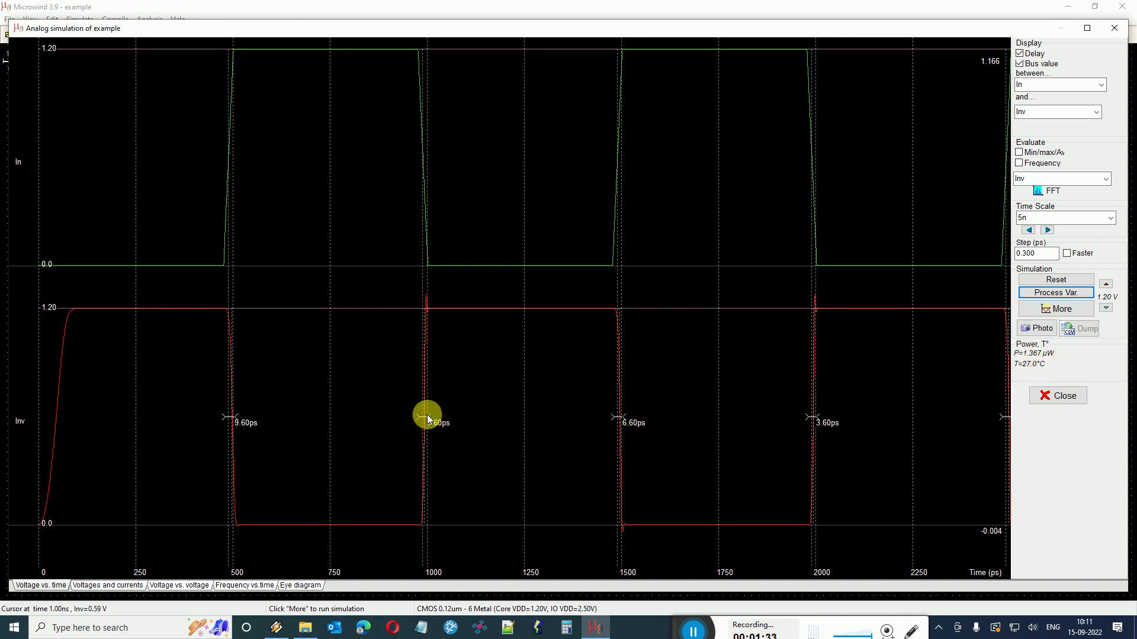
pyautogui.click(1063, 398)
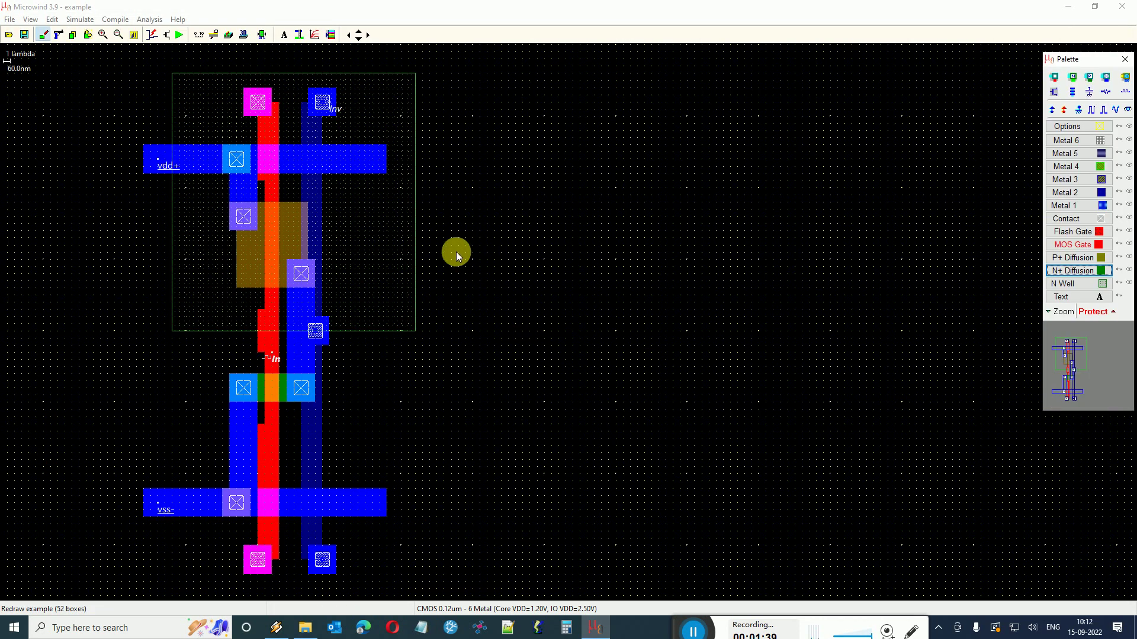
# Save the inverter layout to the Desktop as an MSK file named inv-demo
pyautogui.click(11, 20)
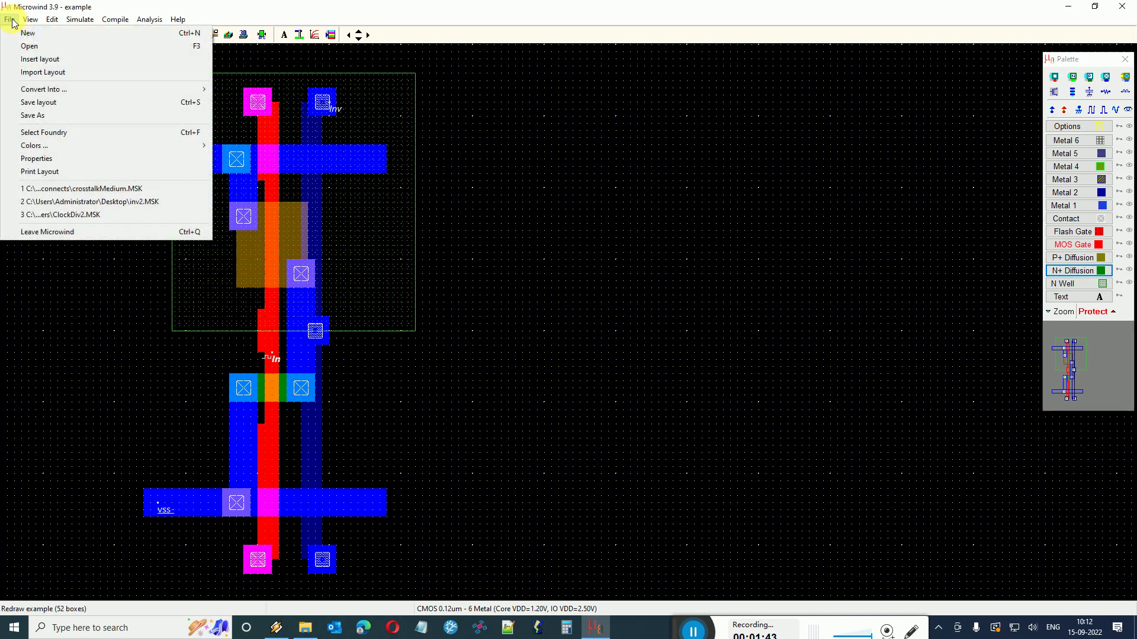
pyautogui.click(56, 116)
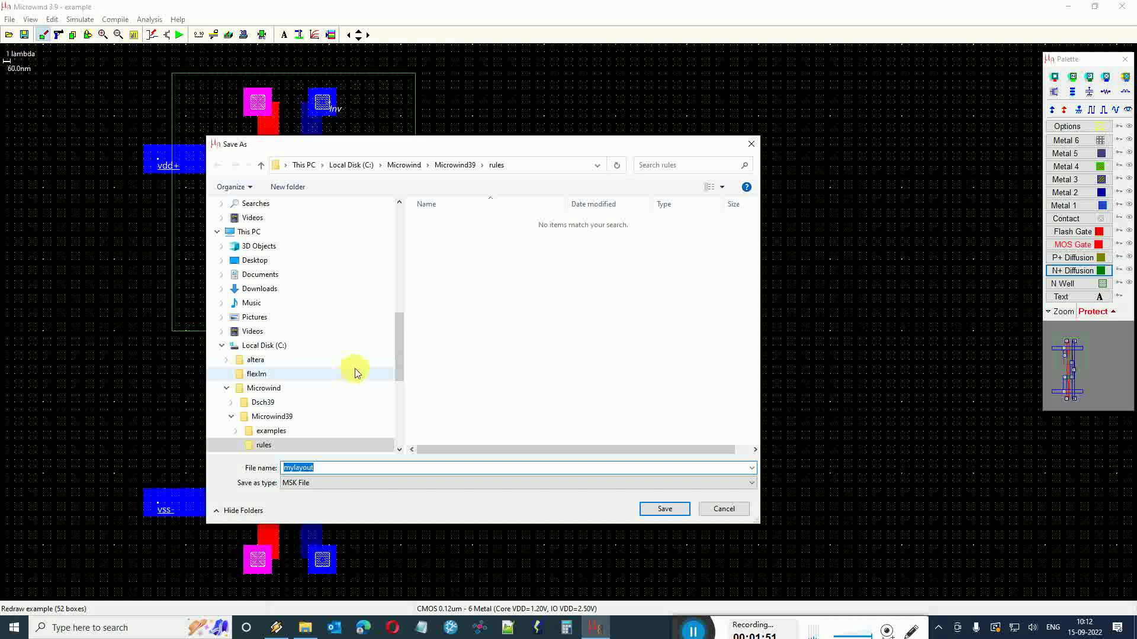
pyautogui.click(296, 260)
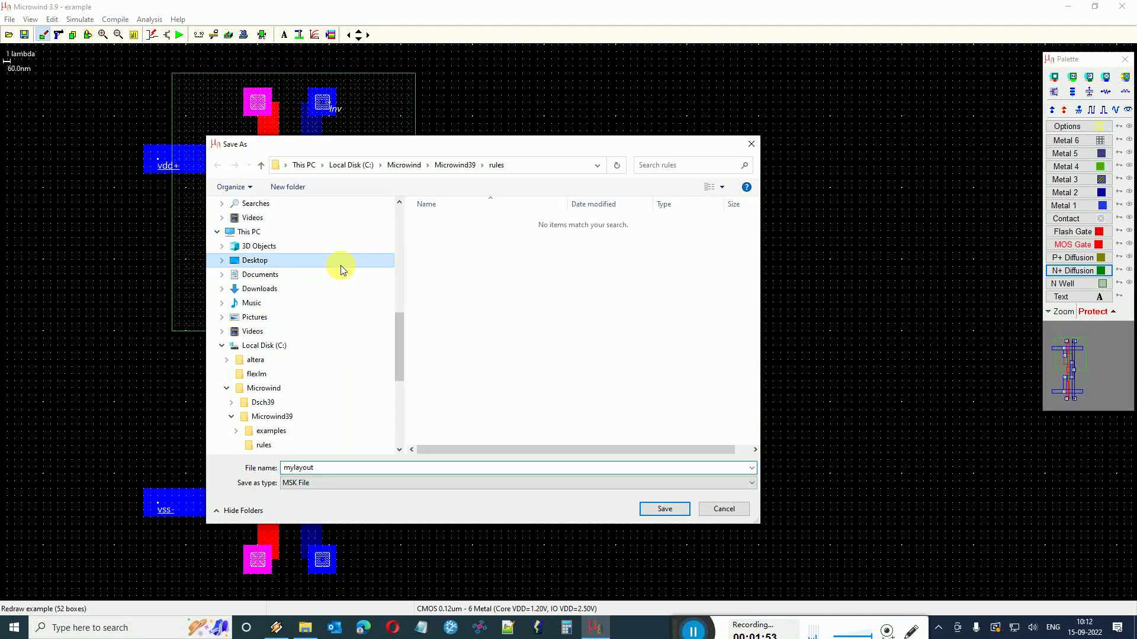
pyautogui.doubleClick(418, 469)
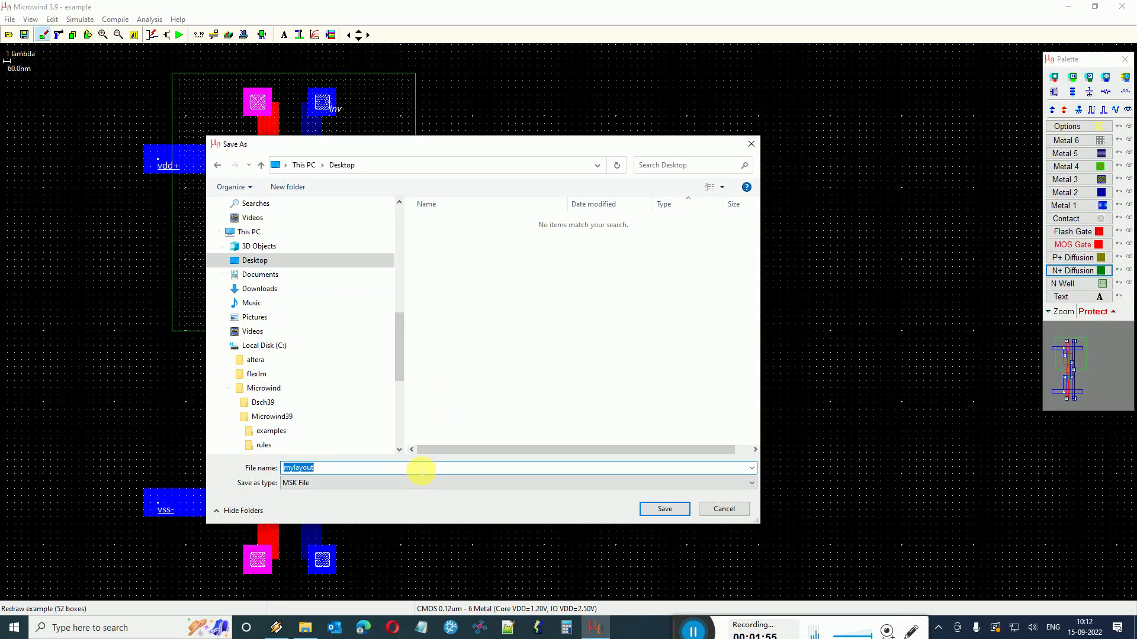
pyautogui.write('inv-demo')
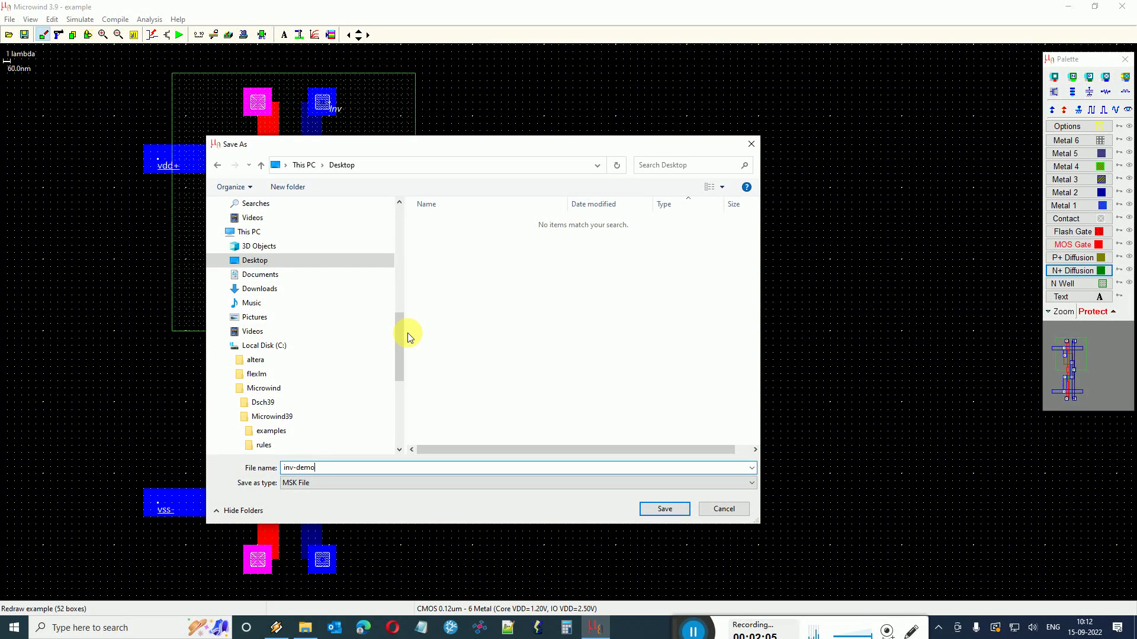
pyautogui.click(668, 509)
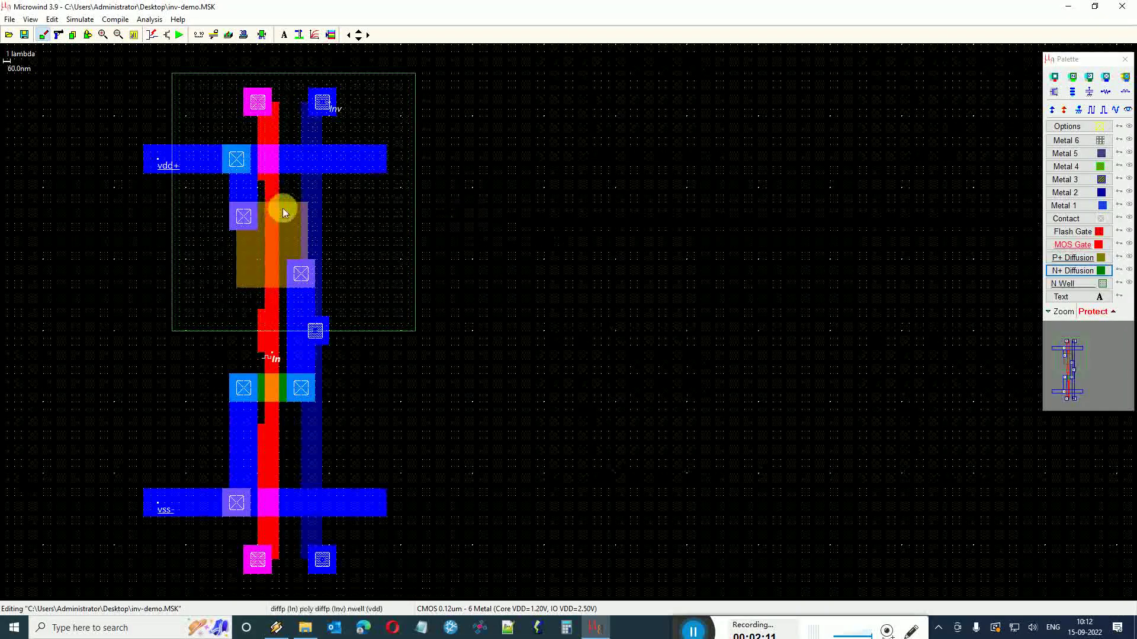
# Convert the inverter layout into a SPICE netlist and review the generated netlist text
pyautogui.click(10, 22)
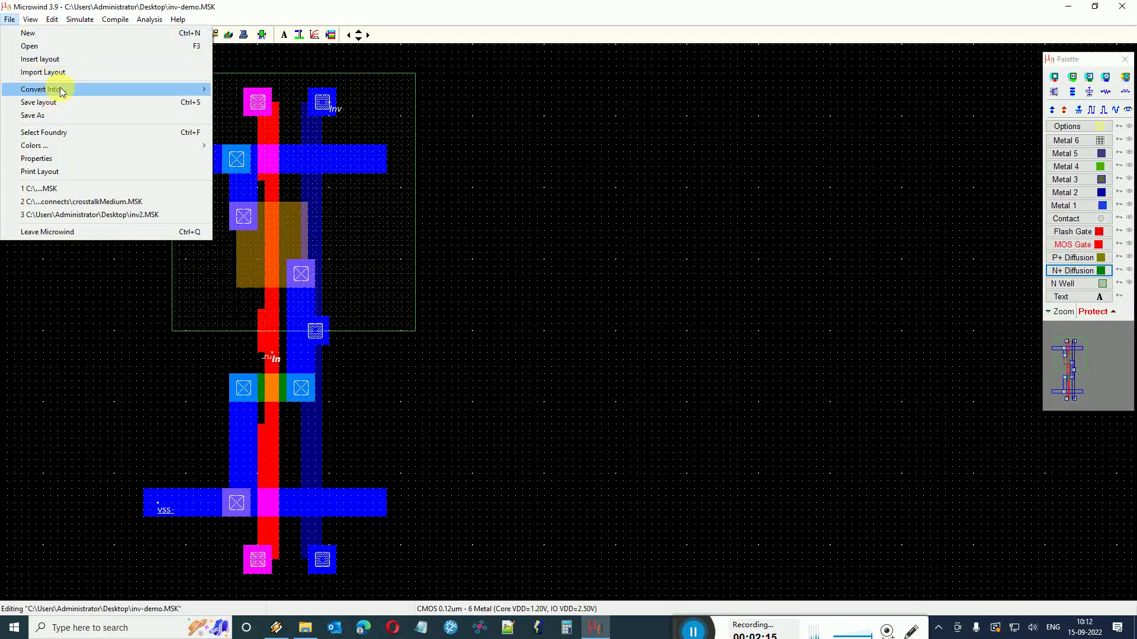
pyautogui.moveTo(177, 91)
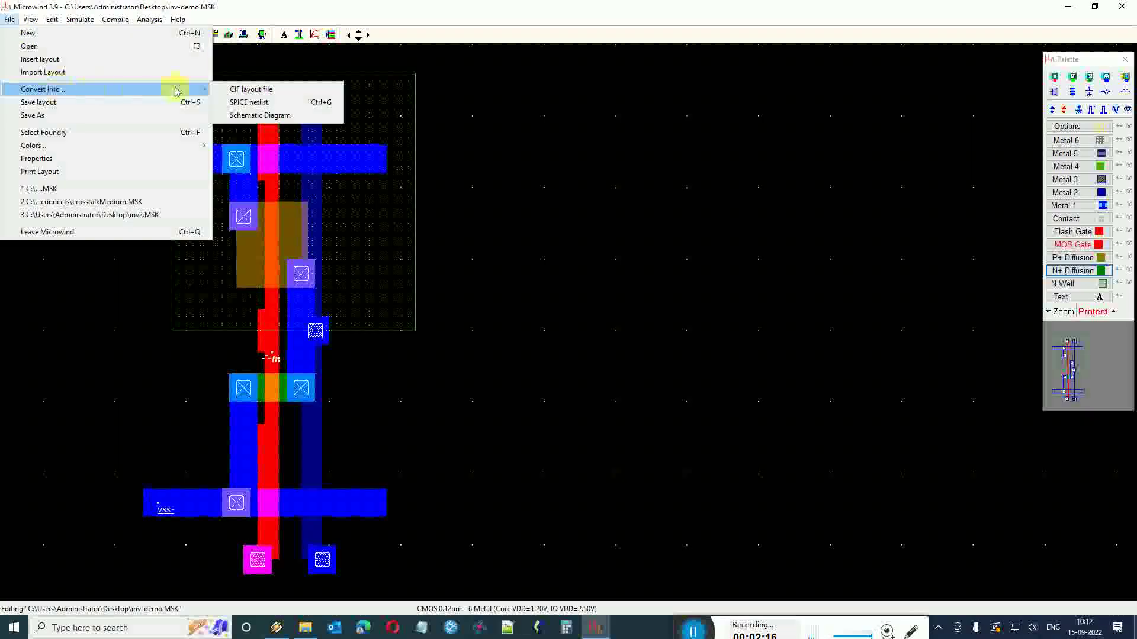
pyautogui.click(285, 104)
pyautogui.scroll(-5, 650, 296)
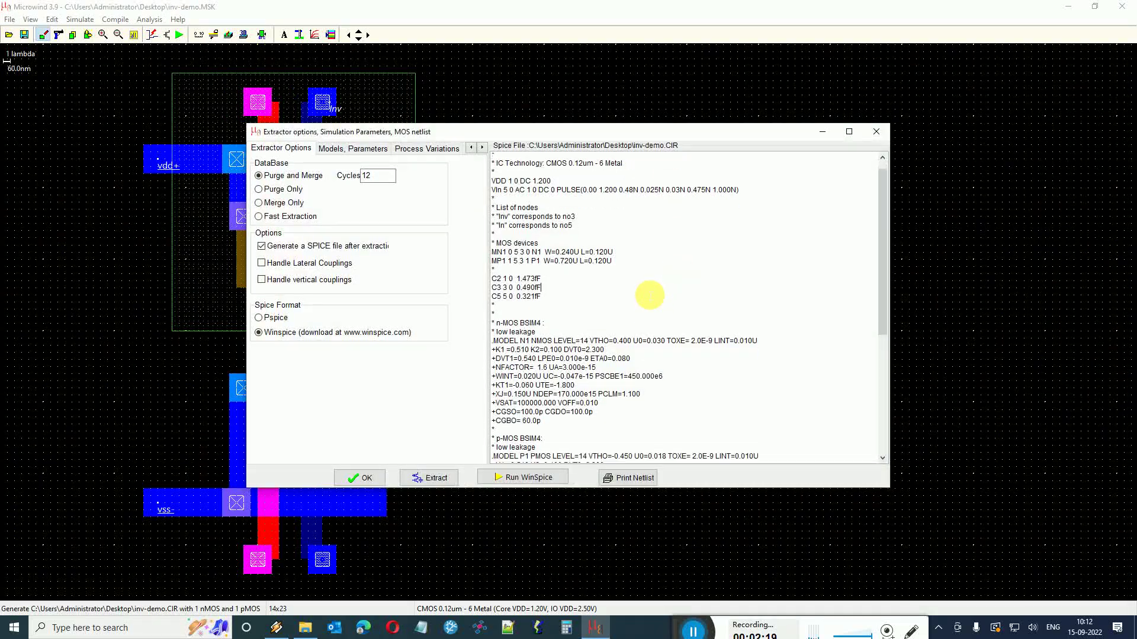
pyautogui.scroll(5, 649, 296)
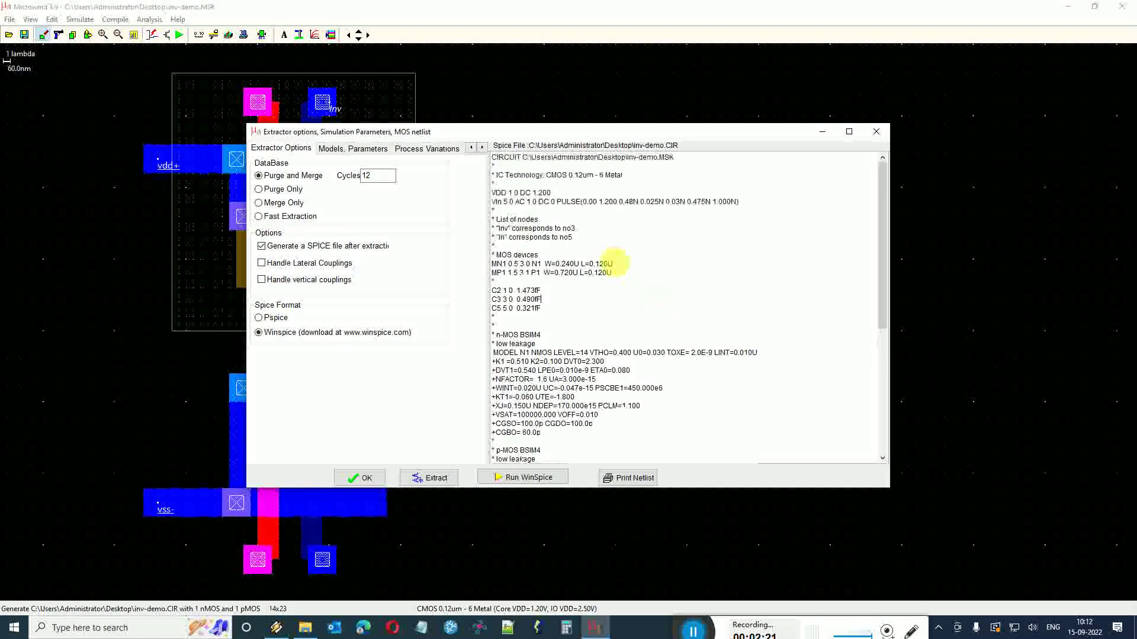
# Set the transient analysis duration to 50.00n in the SPICE control settings
pyautogui.click(482, 147)
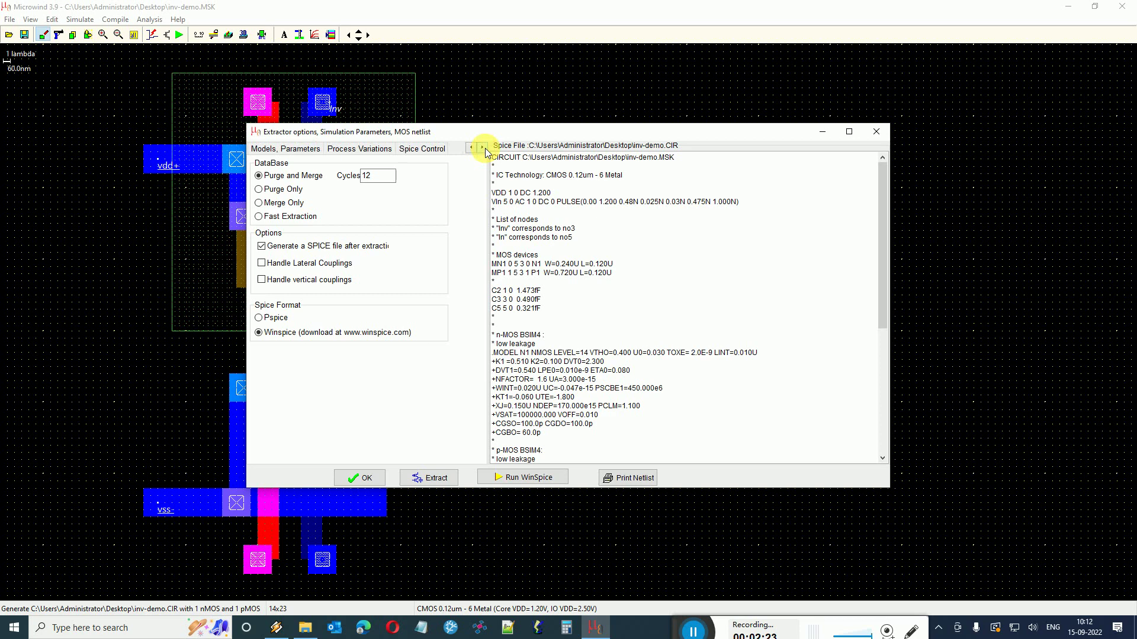
pyautogui.click(440, 151)
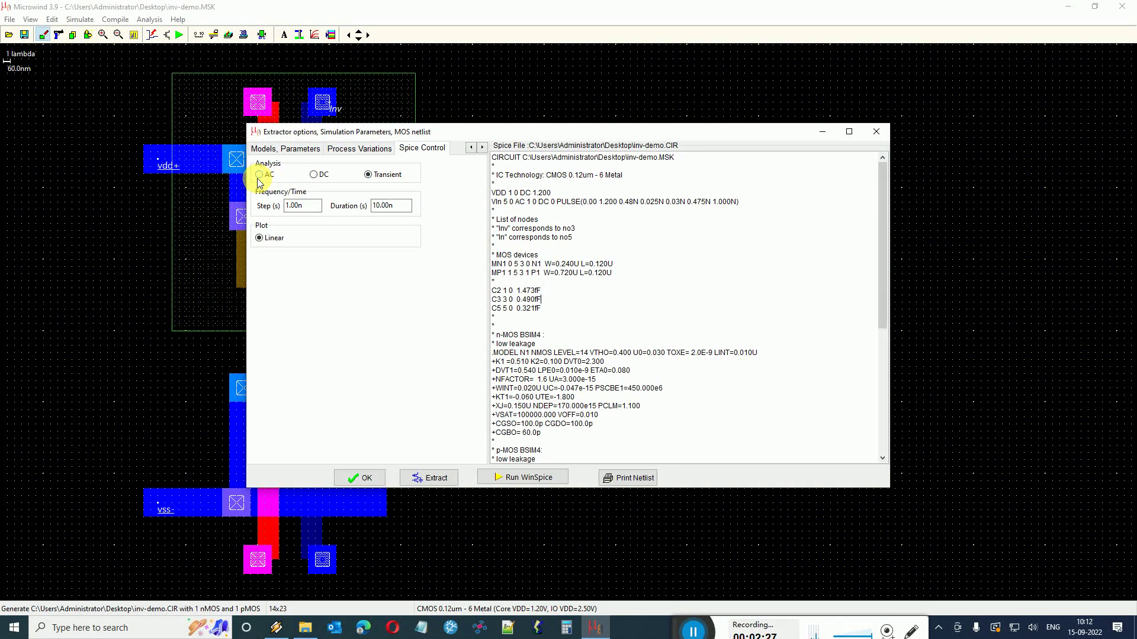
pyautogui.doubleClick(382, 206)
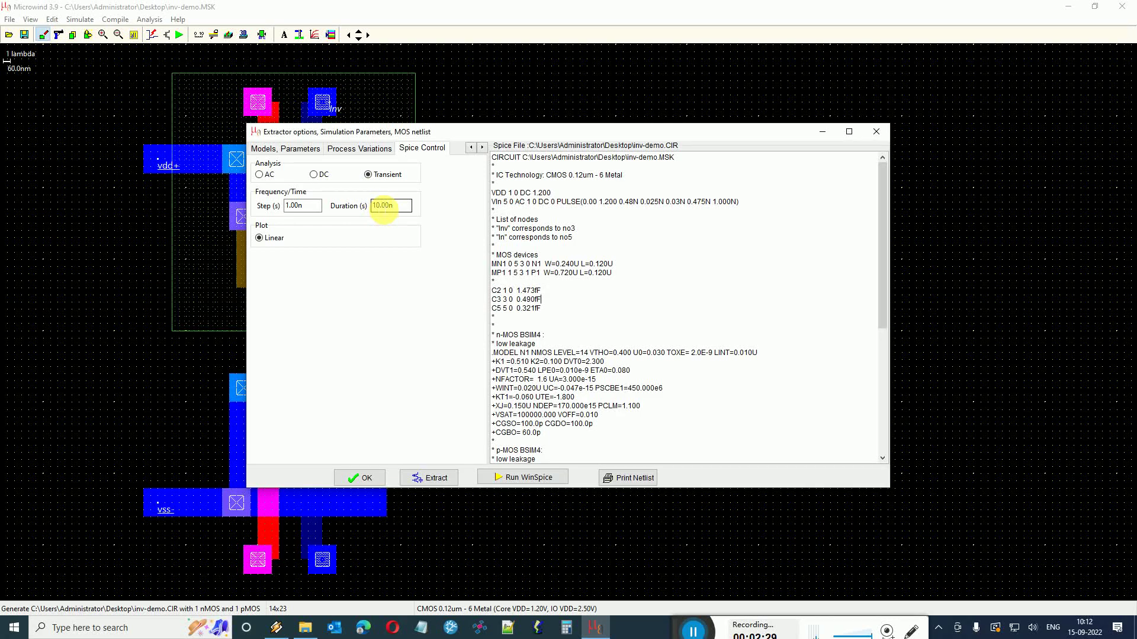
pyautogui.moveTo(376, 208); pyautogui.dragTo(361, 212)
pyautogui.write('5')
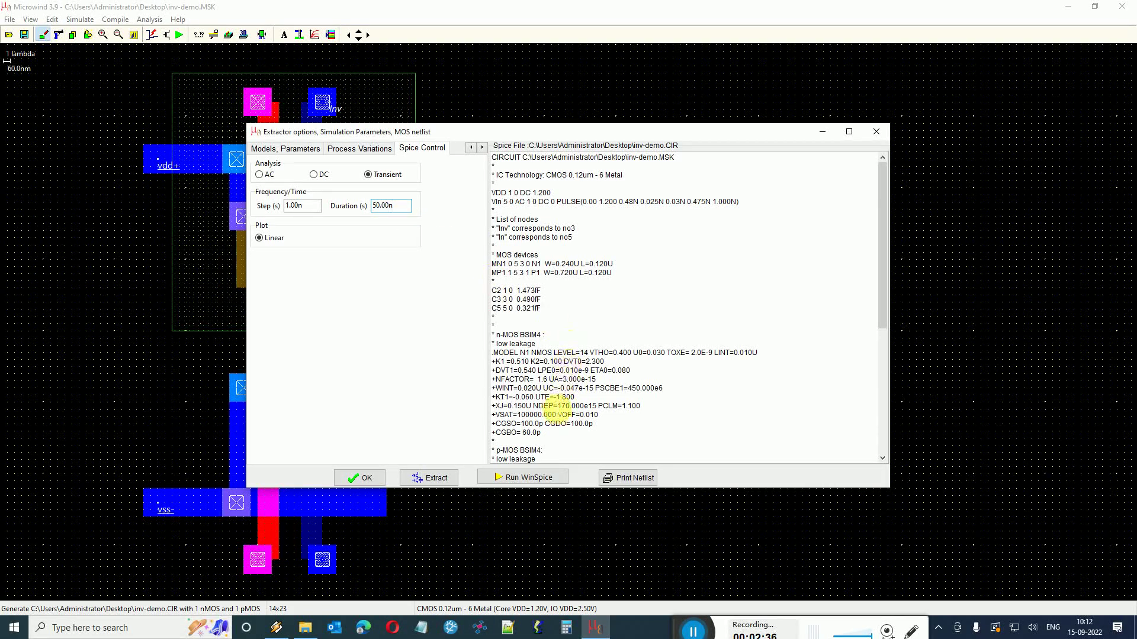
# Launch the WinSpice run and specify its installed location as wspice3 in C:\Program Files (x86)\OuseTech\WinSpice
pyautogui.click(542, 476)
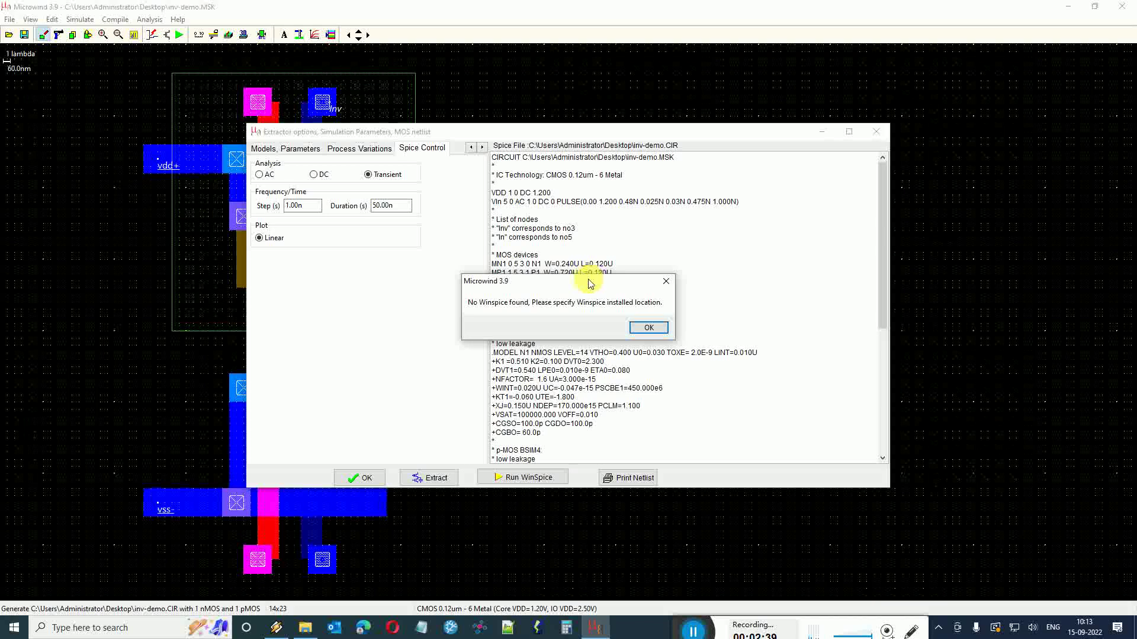
pyautogui.moveTo(589, 282); pyautogui.dragTo(614, 267)
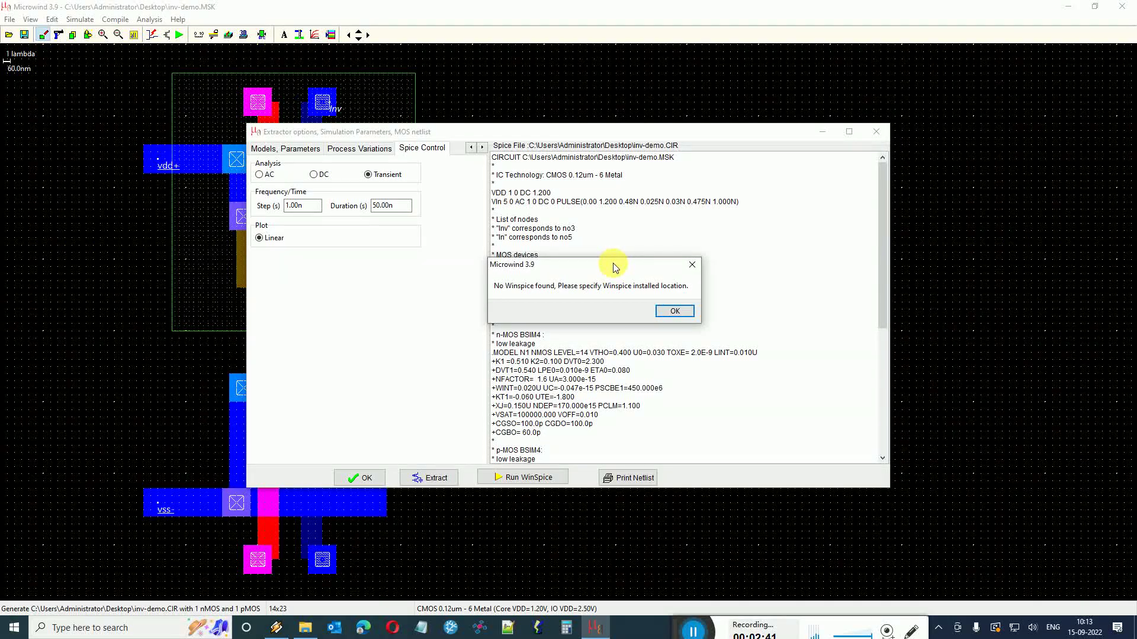
pyautogui.click(675, 312)
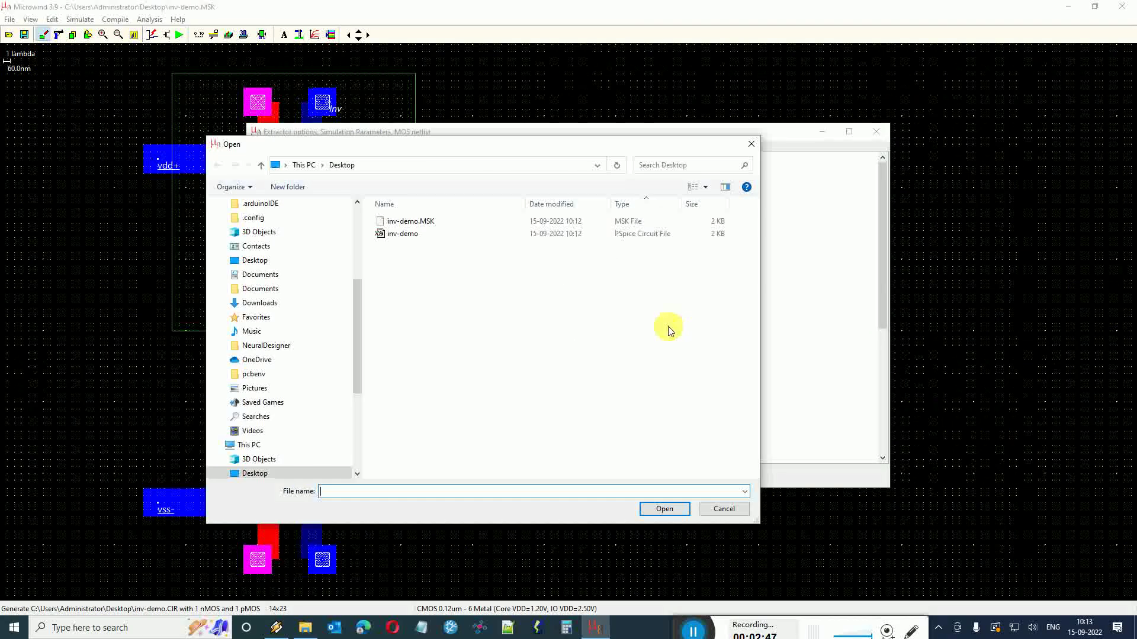
pyautogui.moveTo(357, 338); pyautogui.dragTo(359, 399)
pyautogui.click(319, 401)
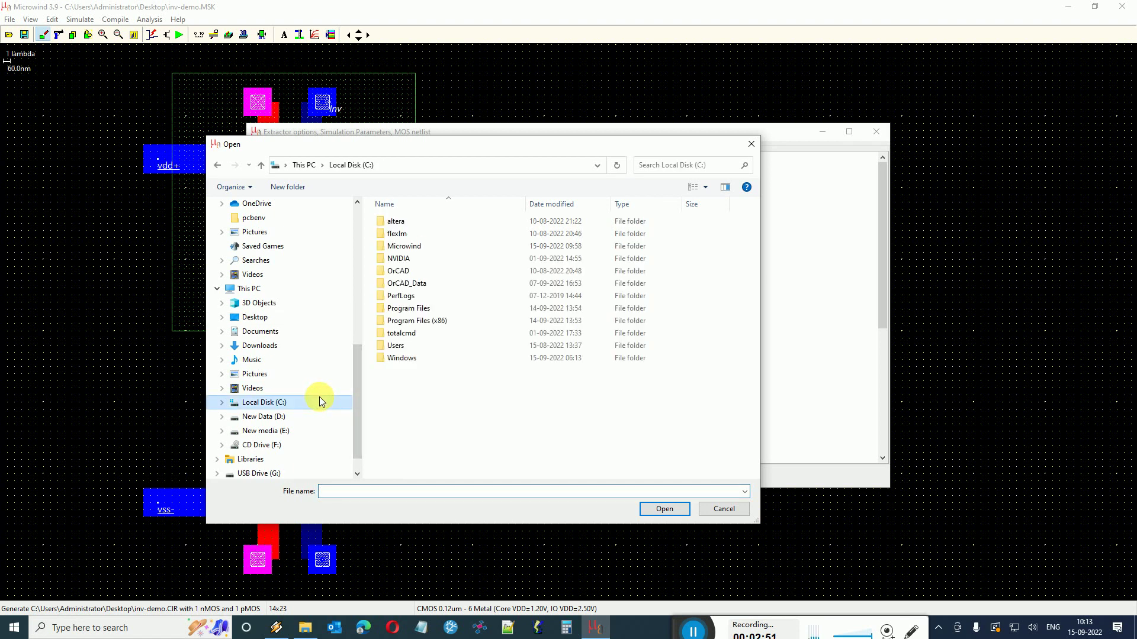
pyautogui.doubleClick(426, 327)
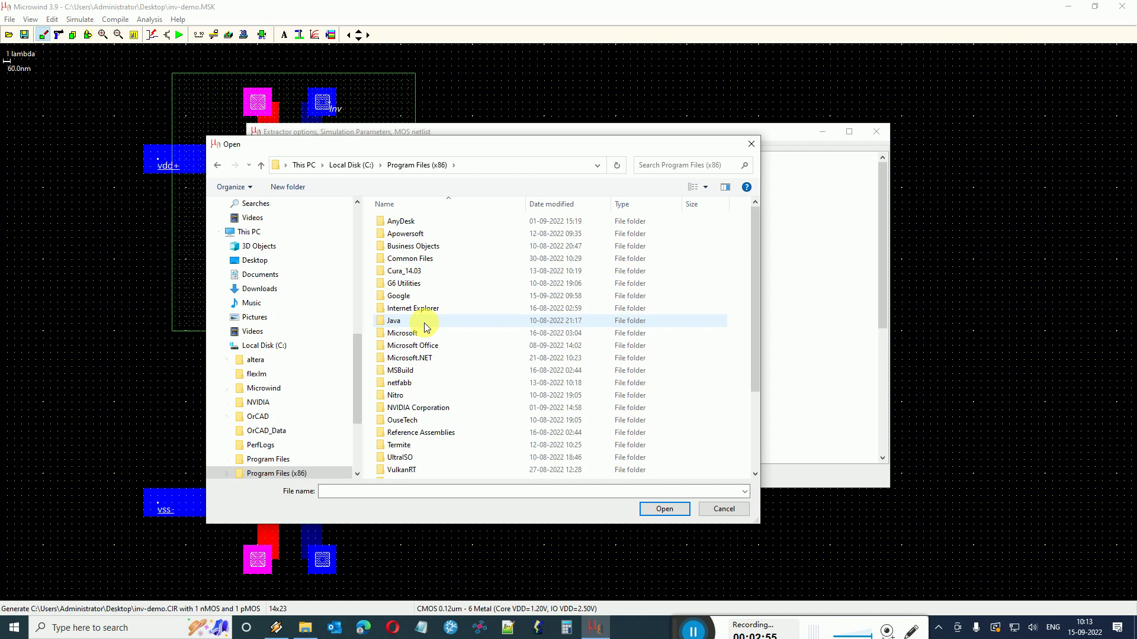
pyautogui.scroll(-3, 424, 325)
pyautogui.doubleClick(406, 308)
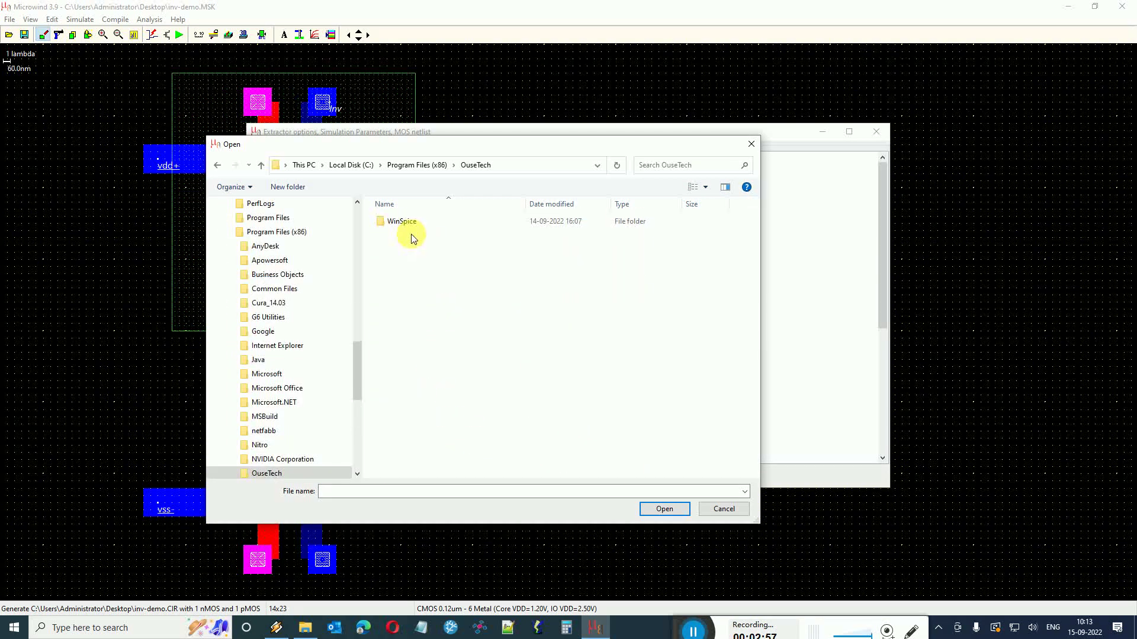
pyautogui.doubleClick(414, 220)
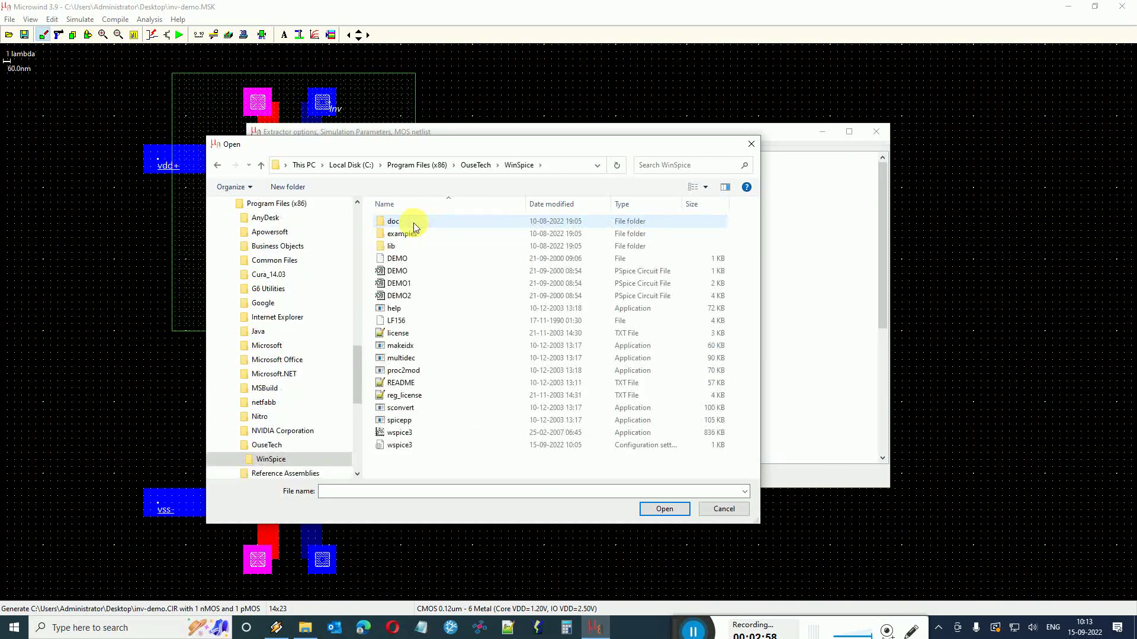
pyautogui.click(403, 434)
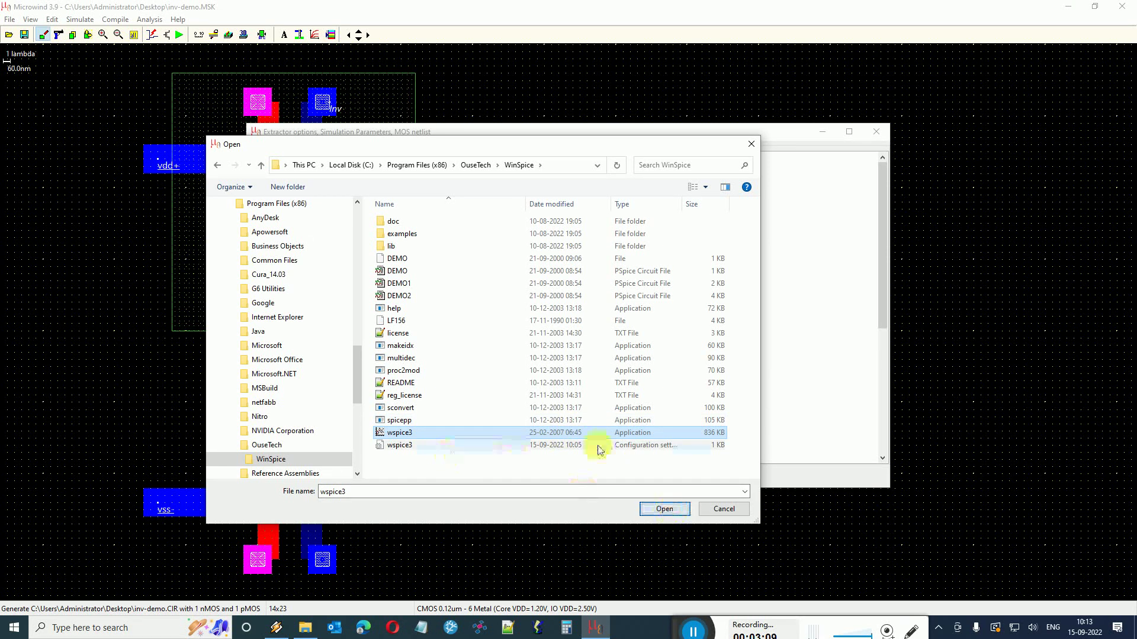
pyautogui.click(673, 513)
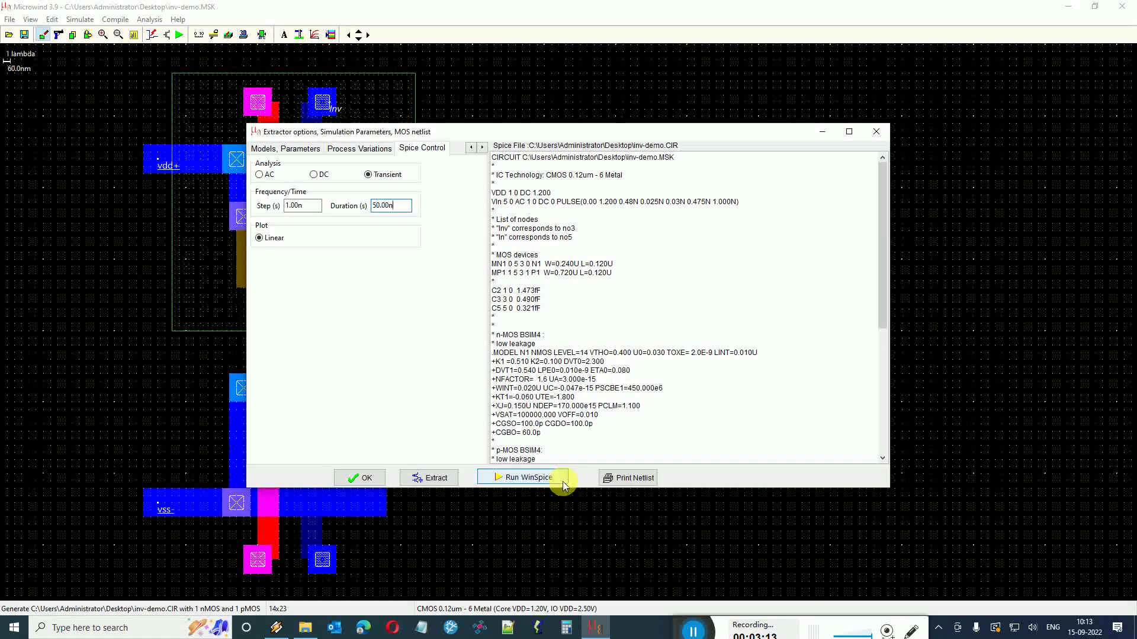
# Run the inverter netlist in WinSpice and plot enlarged views of the In and Inv waveforms, narrowing to about 25 to 29 ns
pyautogui.click(563, 481)
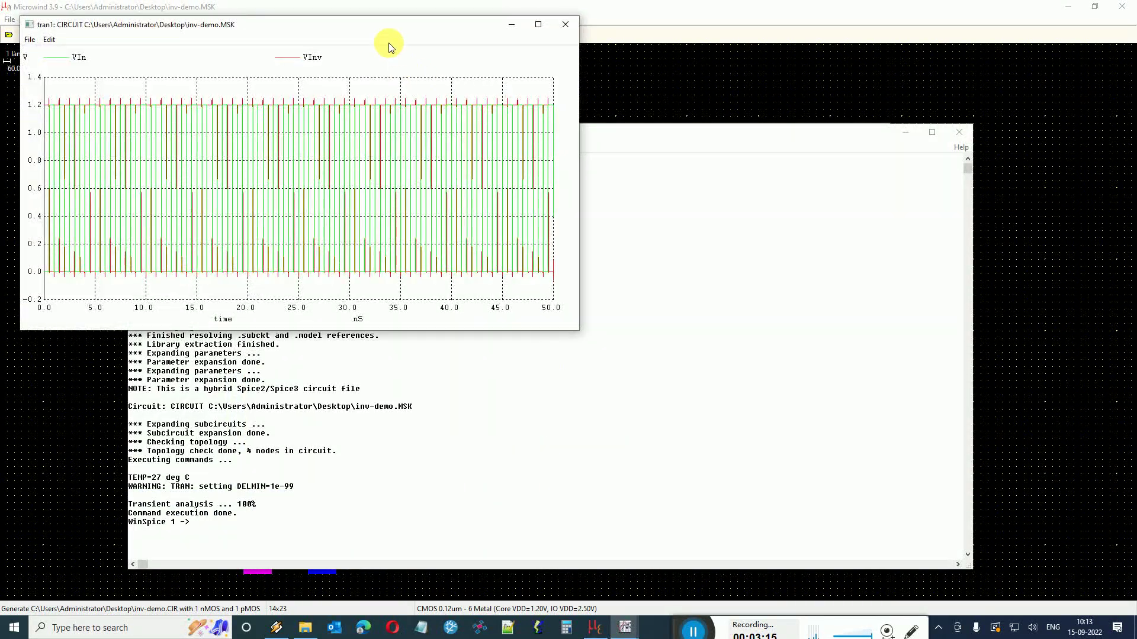
pyautogui.moveTo(391, 31); pyautogui.dragTo(752, 170)
pyautogui.click(595, 229)
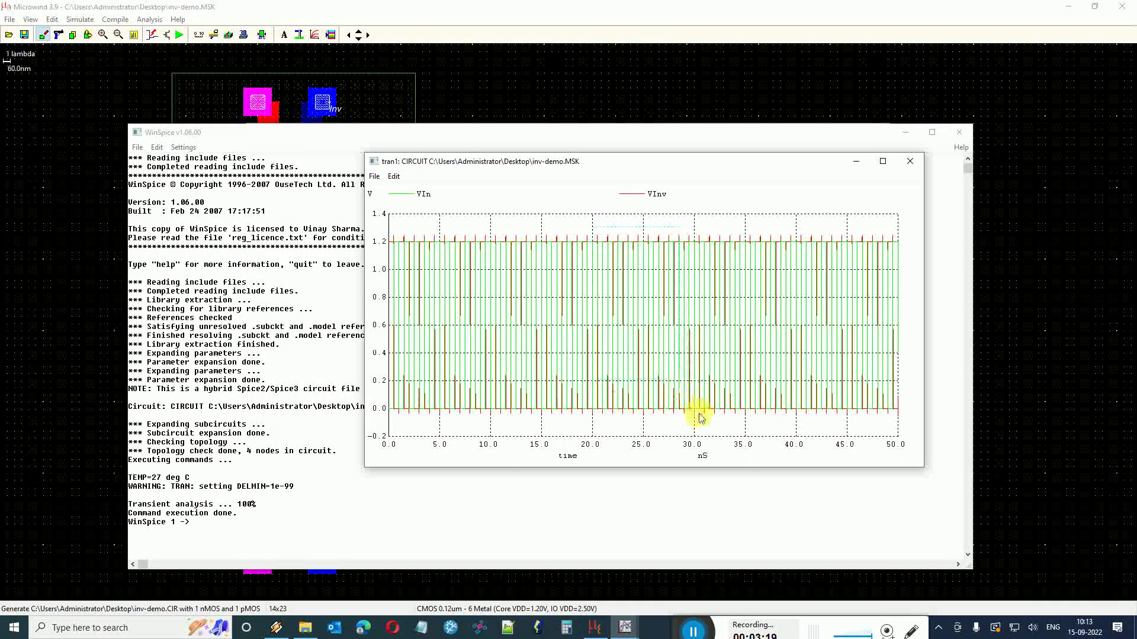
pyautogui.moveTo(713, 427); pyautogui.dragTo(712, 425)
pyautogui.moveTo(398, 42); pyautogui.dragTo(833, 203)
pyautogui.moveTo(702, 255); pyautogui.dragTo(890, 470)
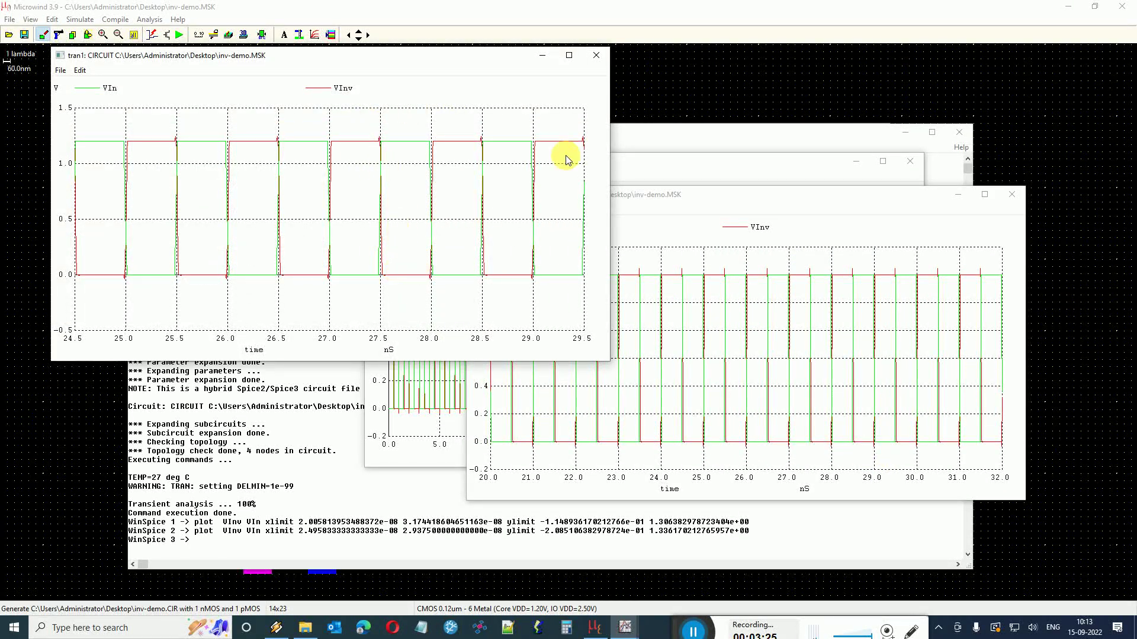
# Close all waveform plots and WinSpice, and leave the netlist extractor to return to the inverter layout
pyautogui.click(595, 57)
pyautogui.click(1011, 196)
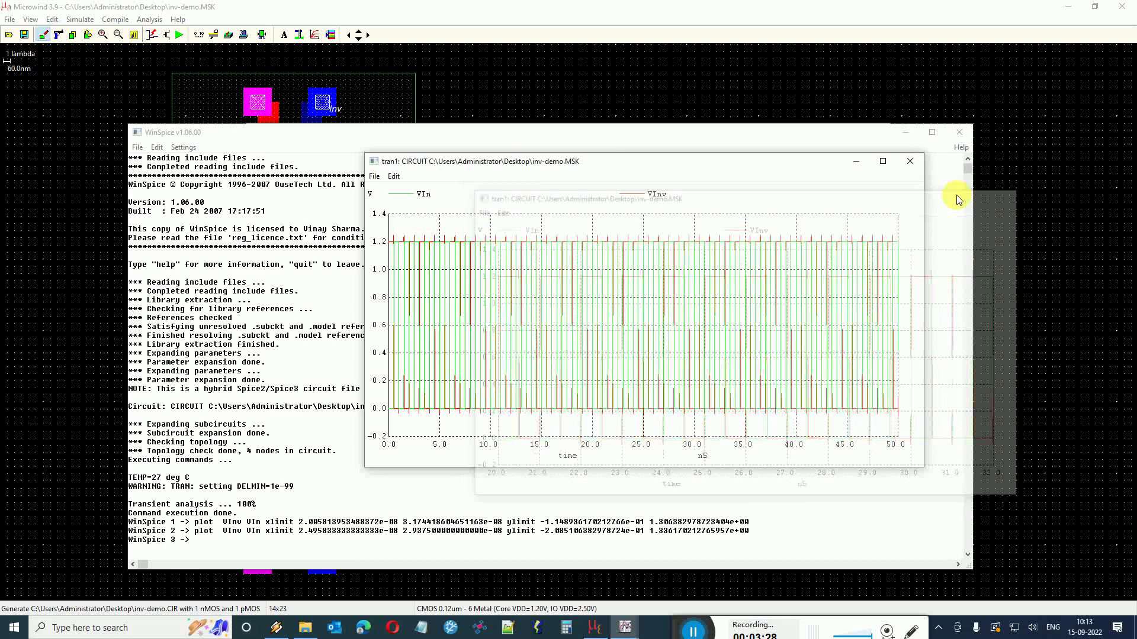
pyautogui.click(908, 163)
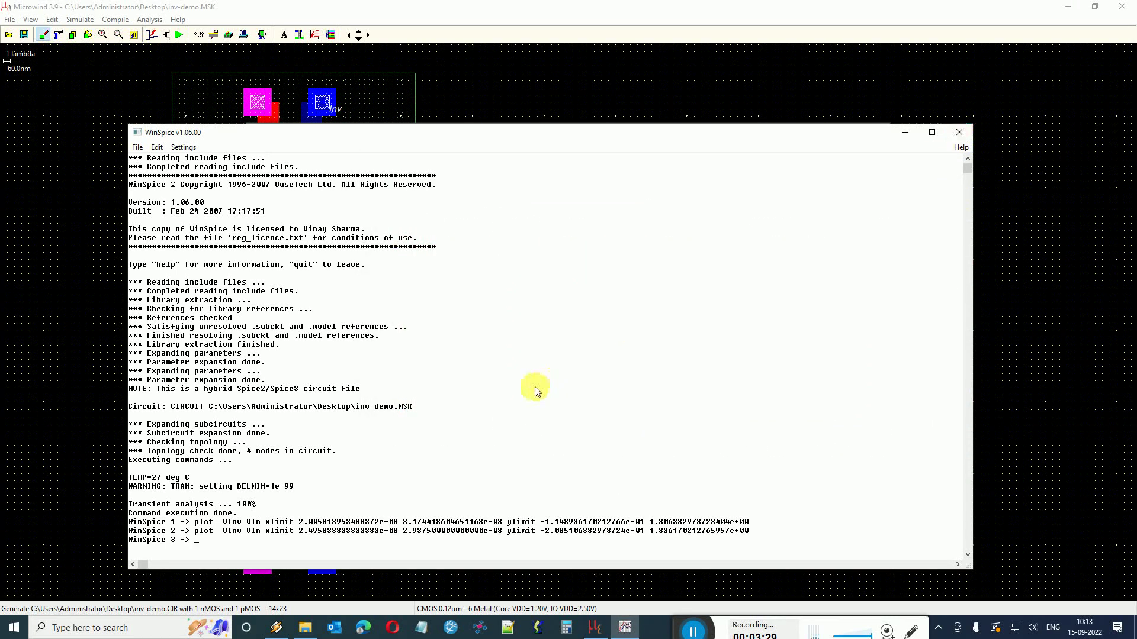
pyautogui.click(958, 132)
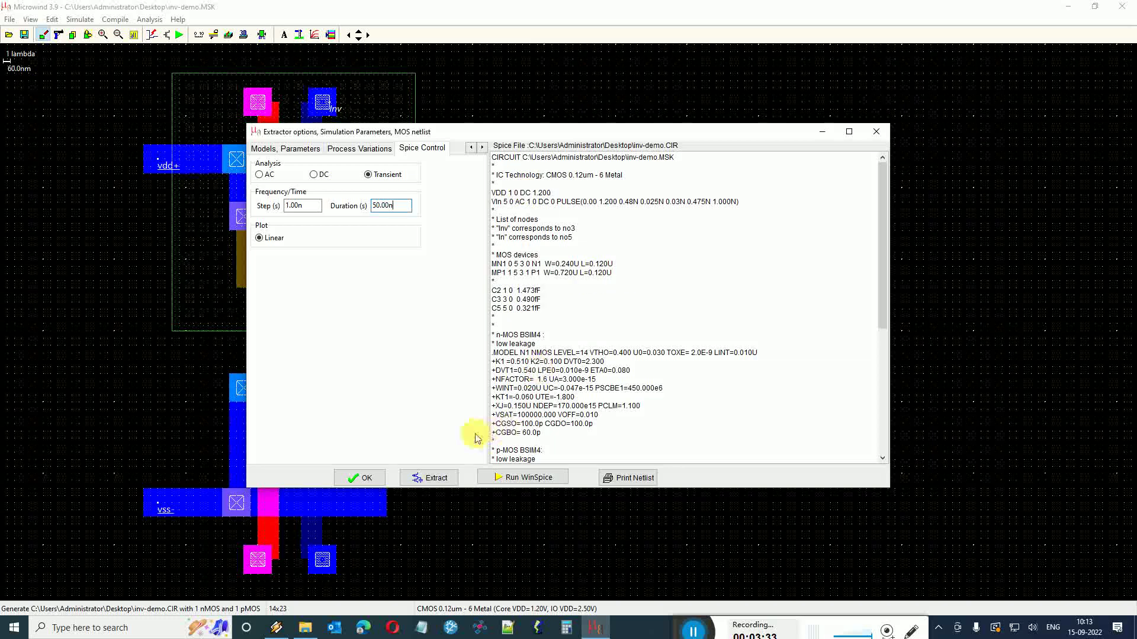
pyautogui.click(359, 478)
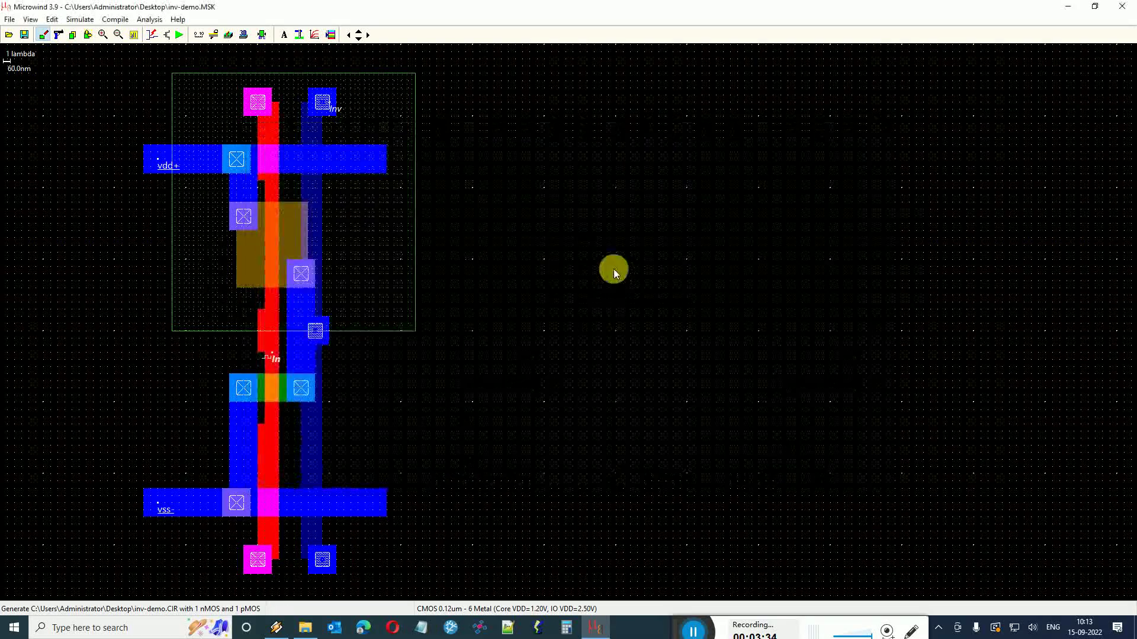
# Add a virtual 0.2 pF capacitor to ground on the inverter's output metal, between the nMOS and the vss rail
pyautogui.click(333, 37)
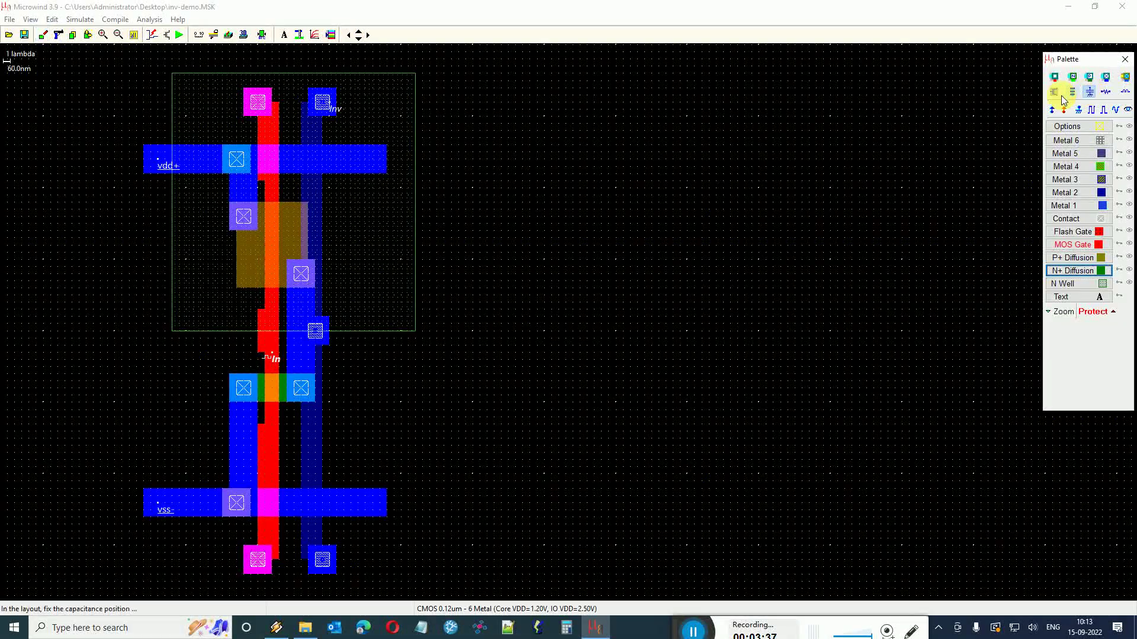
pyautogui.click(313, 414)
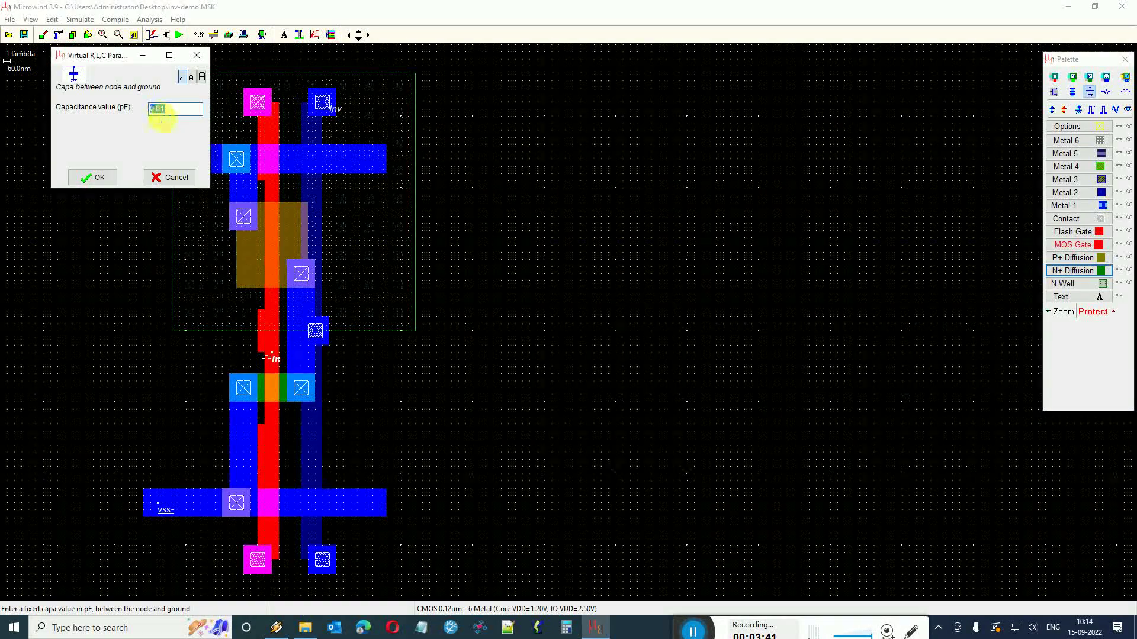
pyautogui.write('2')
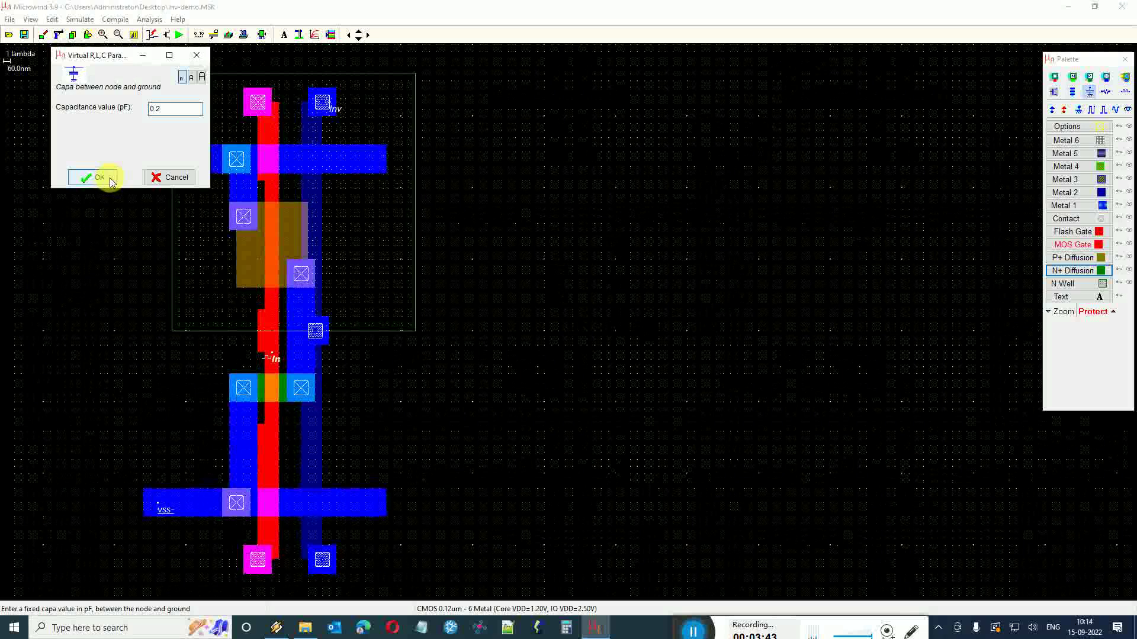
pyautogui.click(98, 178)
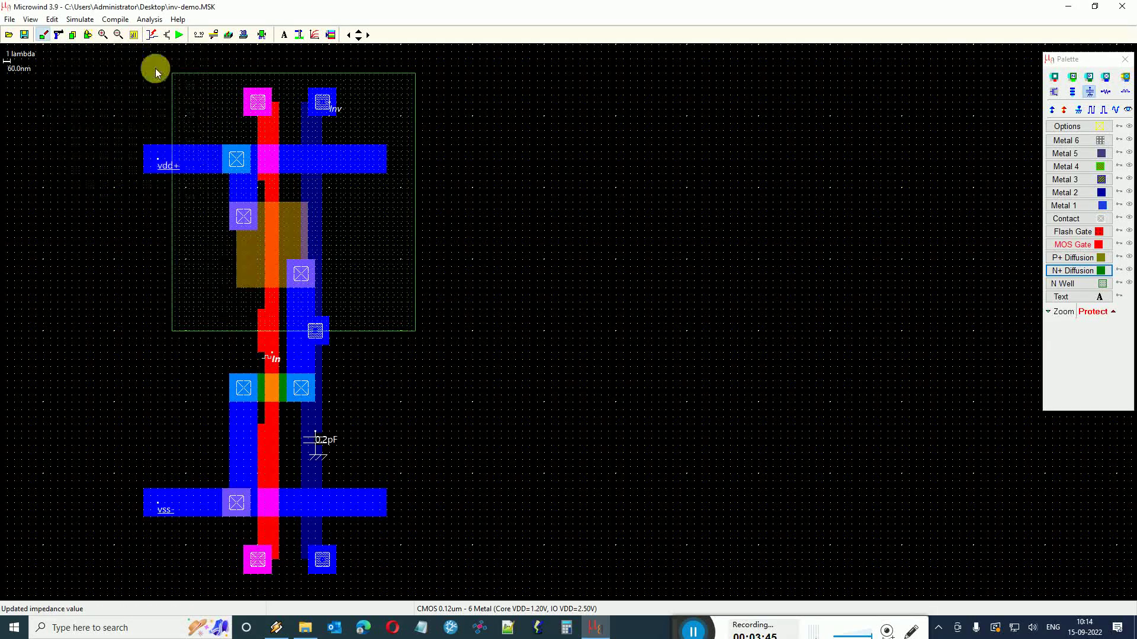
# Run the analog simulation with the load capacitor, extend it by another time window to examine the Inv waveform, and close it
pyautogui.click(179, 34)
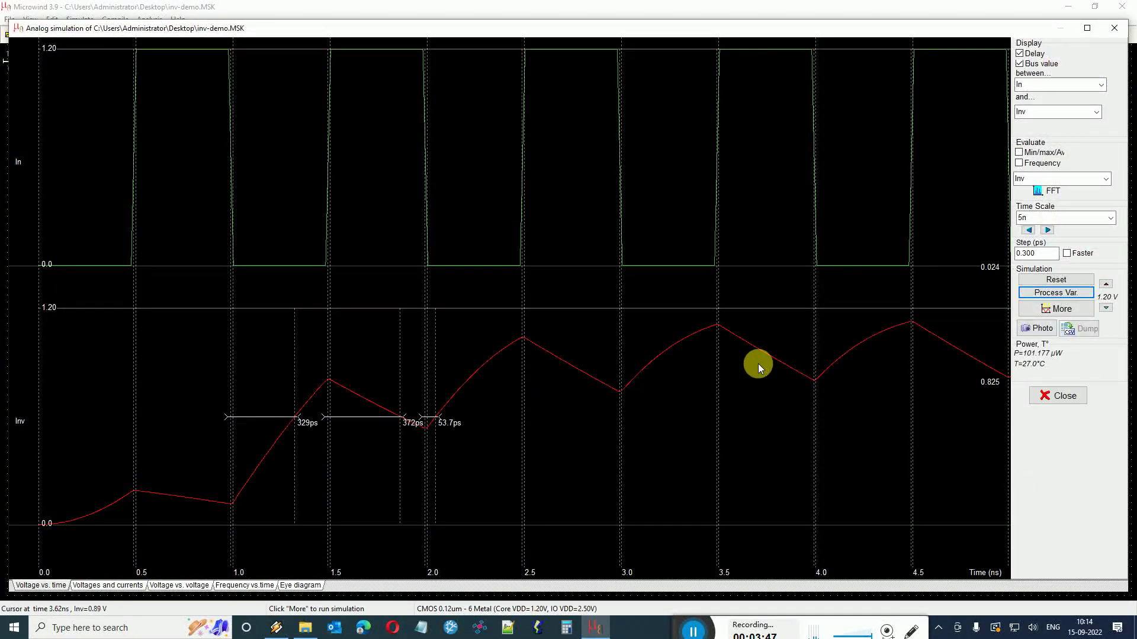
pyautogui.click(1082, 308)
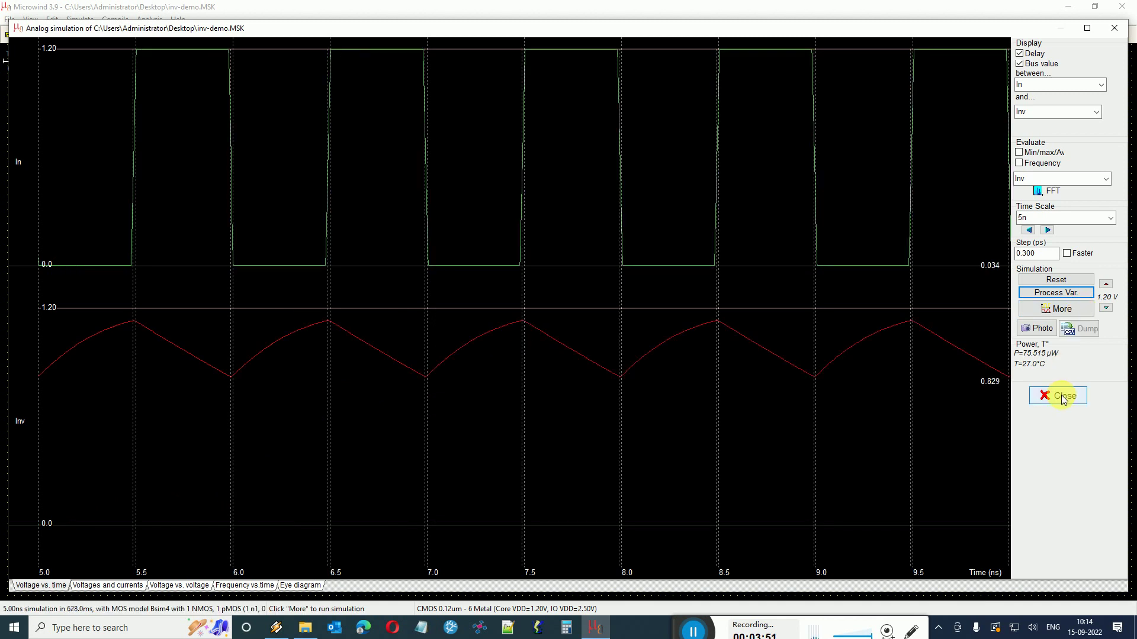
pyautogui.click(1060, 397)
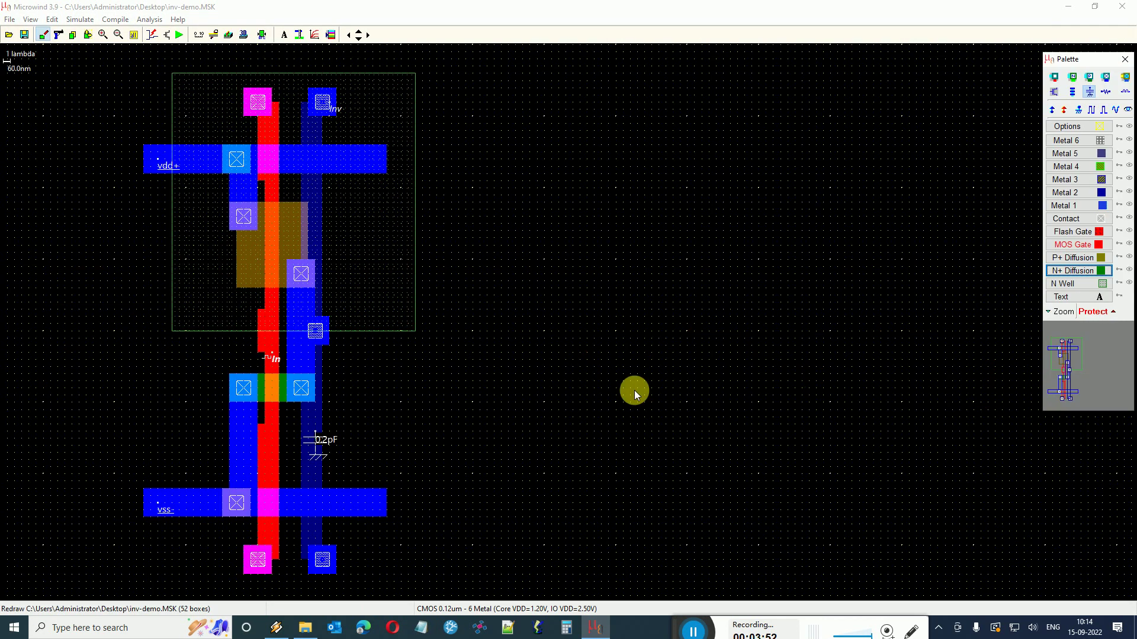
# Convert the capacitor-loaded layout into a SPICE netlist, check its waveforms in WinSpice, and return to the layout
pyautogui.click(11, 21)
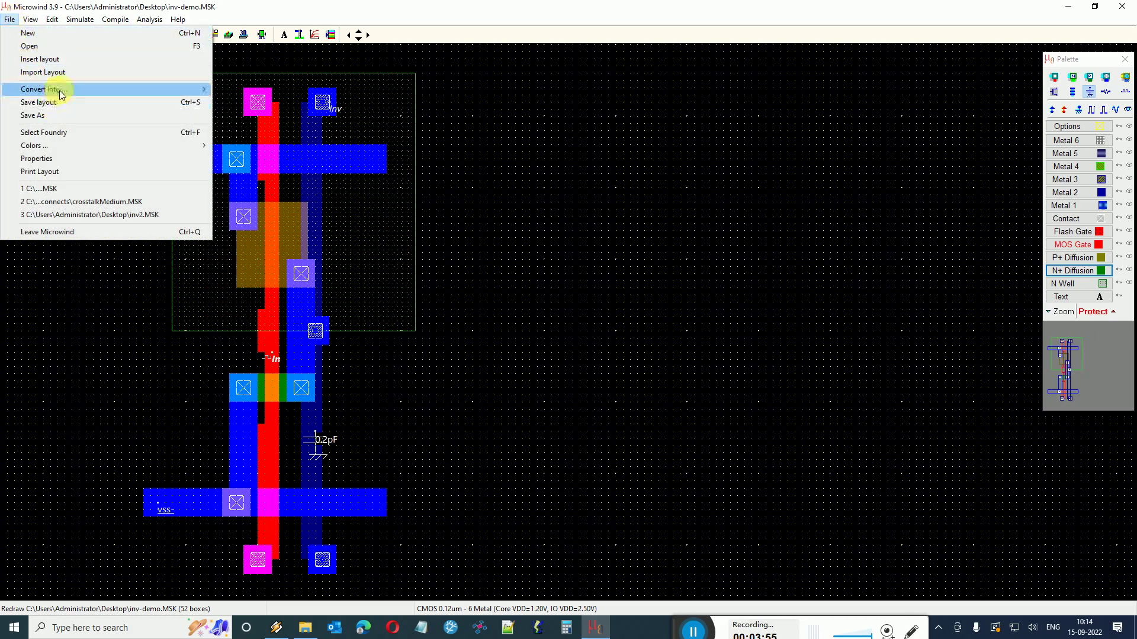
pyautogui.moveTo(71, 90)
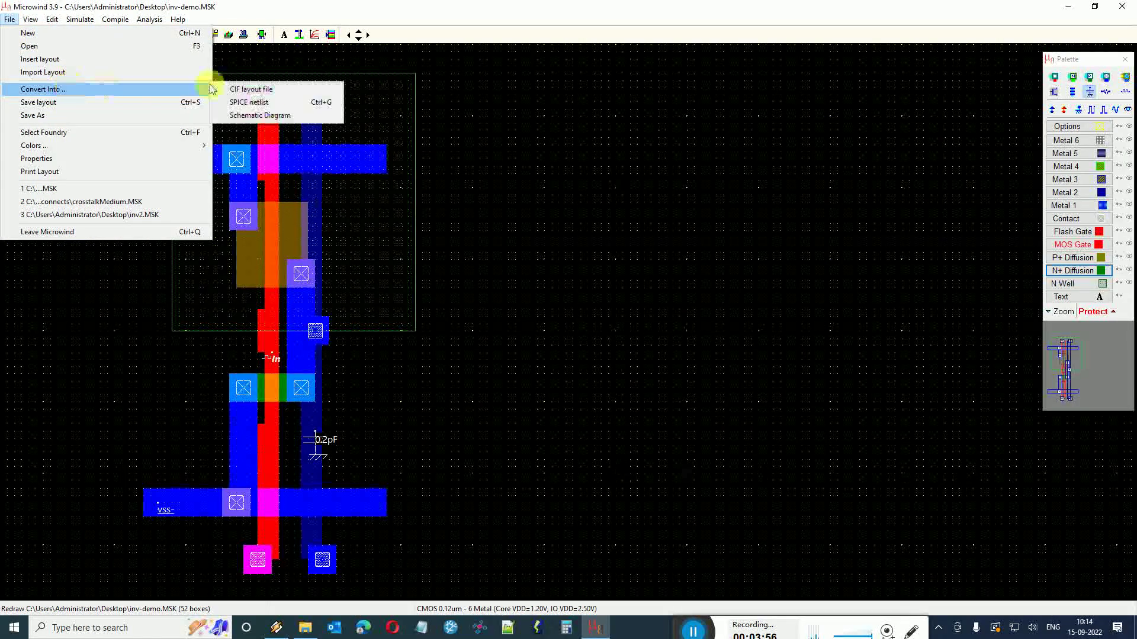
pyautogui.click(309, 103)
pyautogui.click(556, 479)
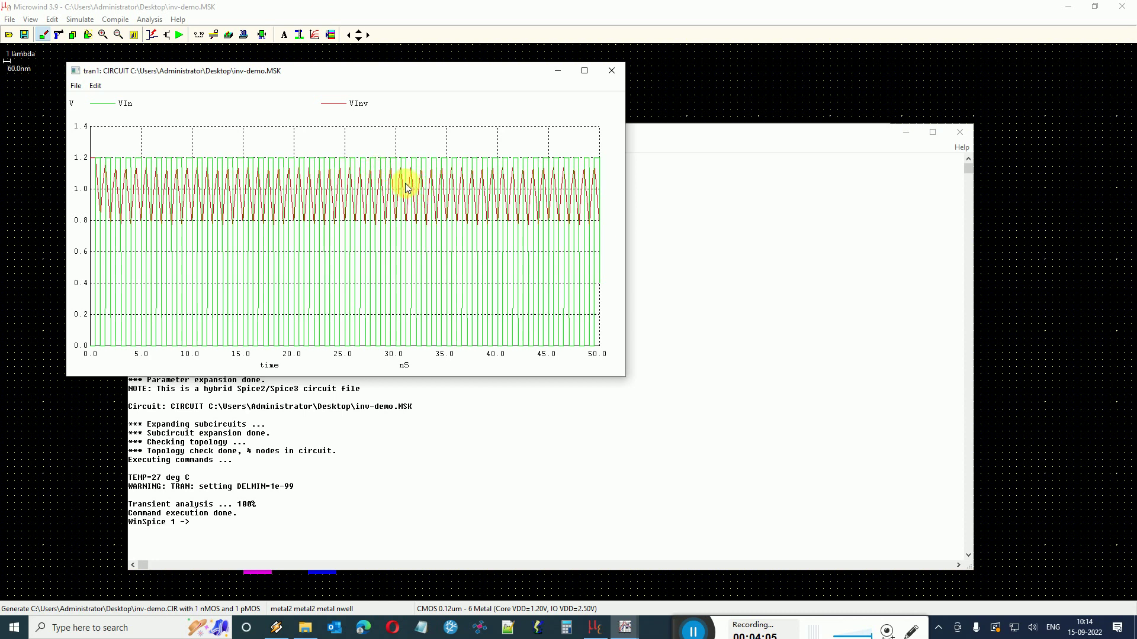
pyautogui.click(611, 71)
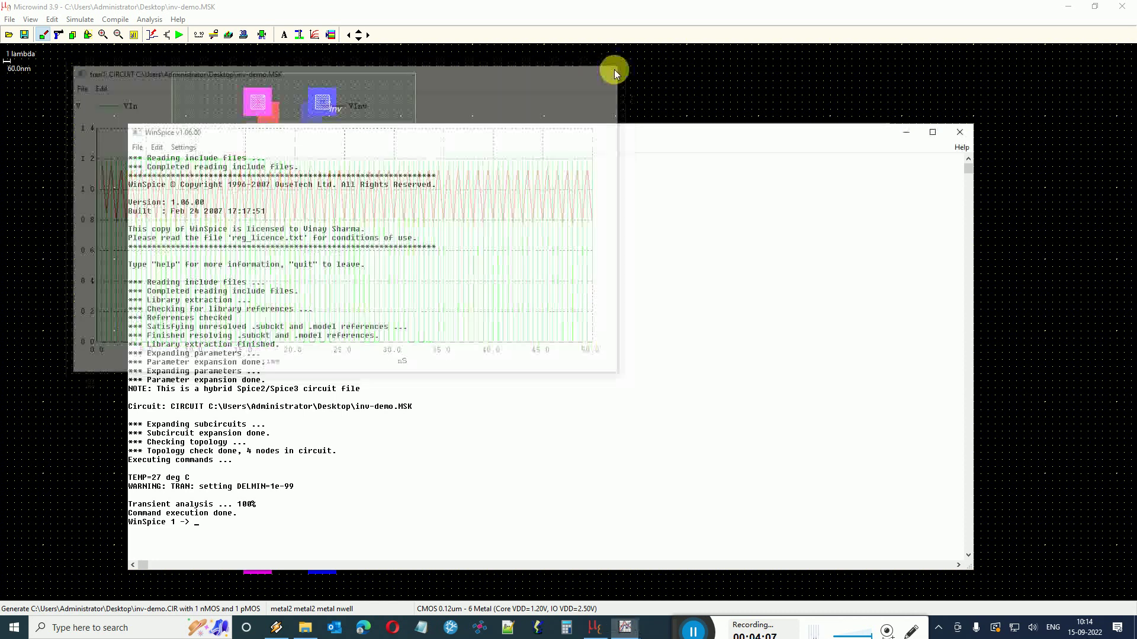
pyautogui.click(960, 132)
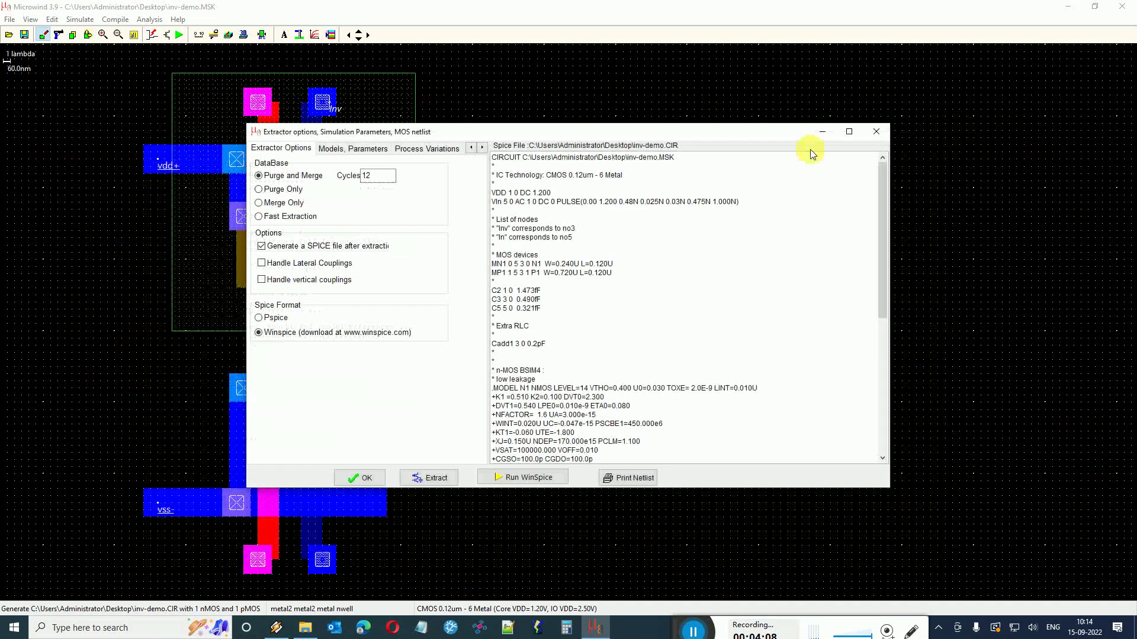
pyautogui.click(355, 478)
# Set the output load capacitor to 0.02 pF and rerun the analog simulation to check the inverter's waveforms
pyautogui.click(324, 438)
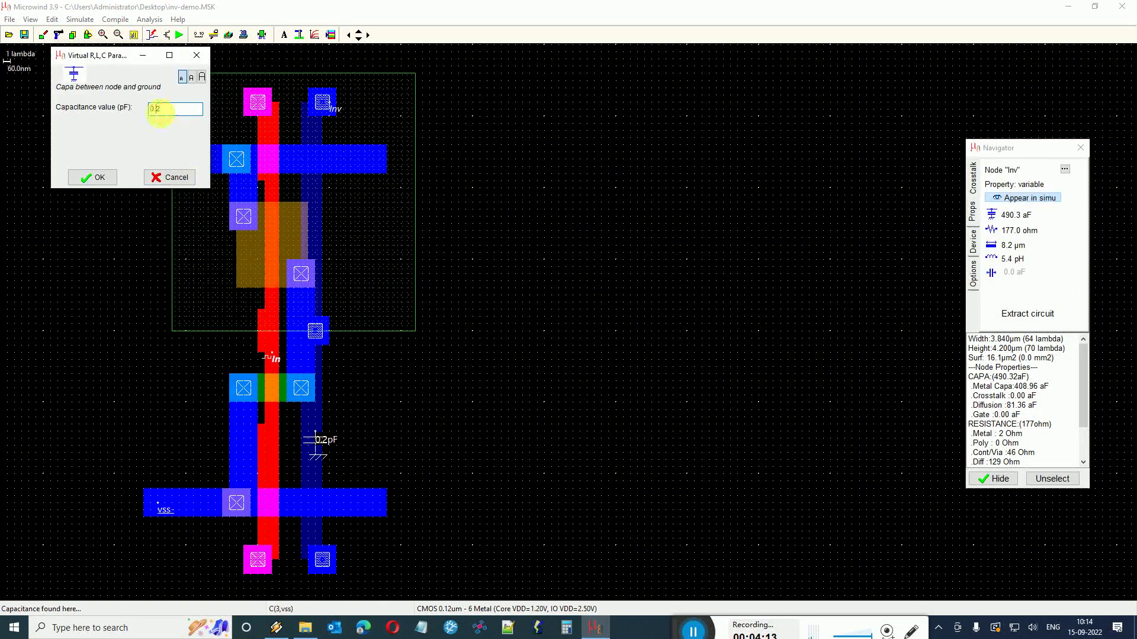
pyautogui.moveTo(156, 110); pyautogui.dragTo(188, 119)
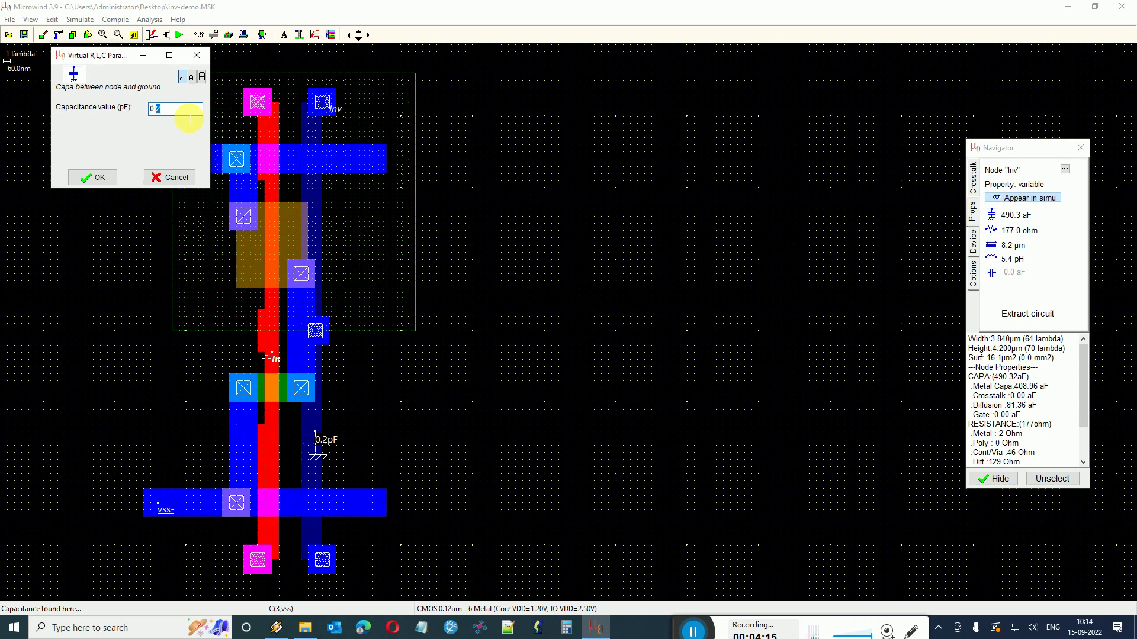
pyautogui.write('02')
pyautogui.click(103, 180)
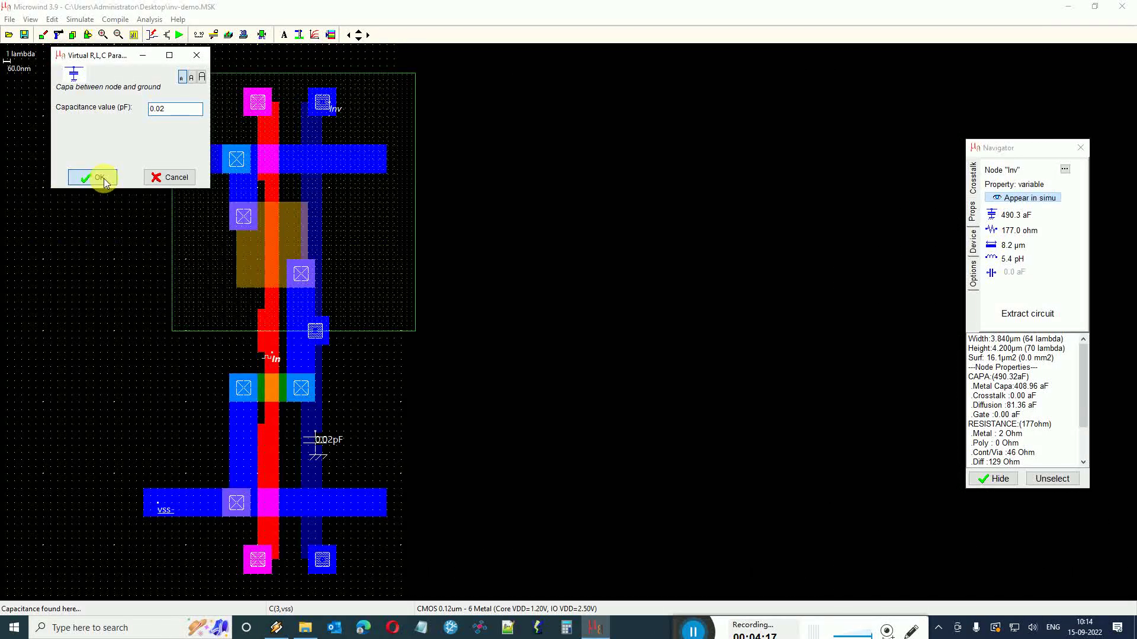
pyautogui.click(179, 35)
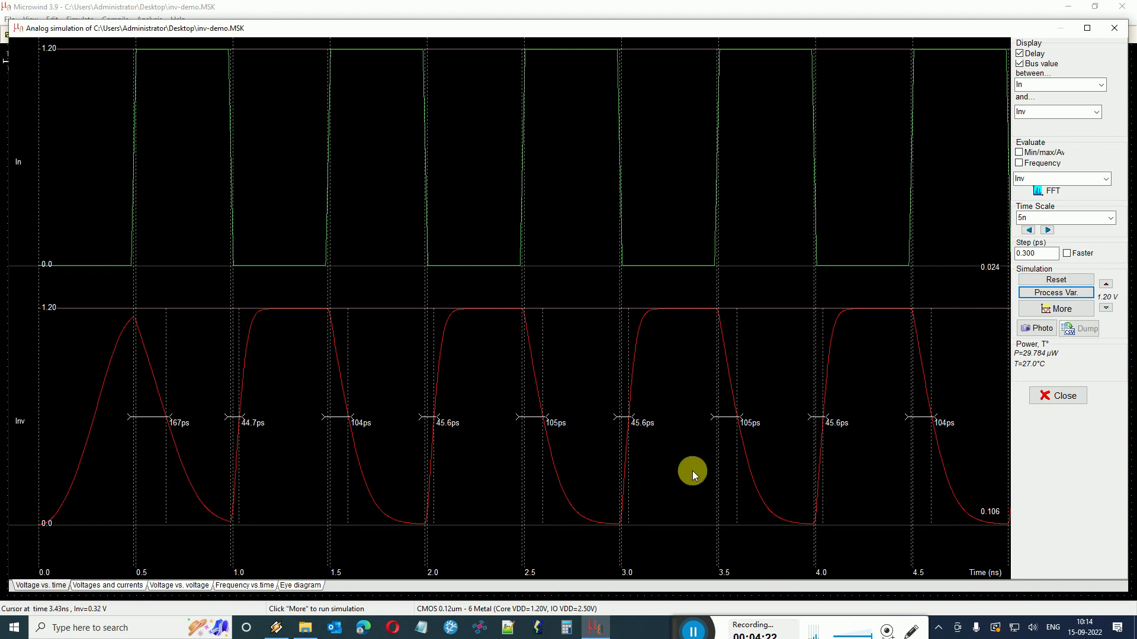
pyautogui.click(1051, 396)
# Convert the layout with the reduced load capacitor into a SPICE netlist and run it in WinSpice
pyautogui.click(12, 21)
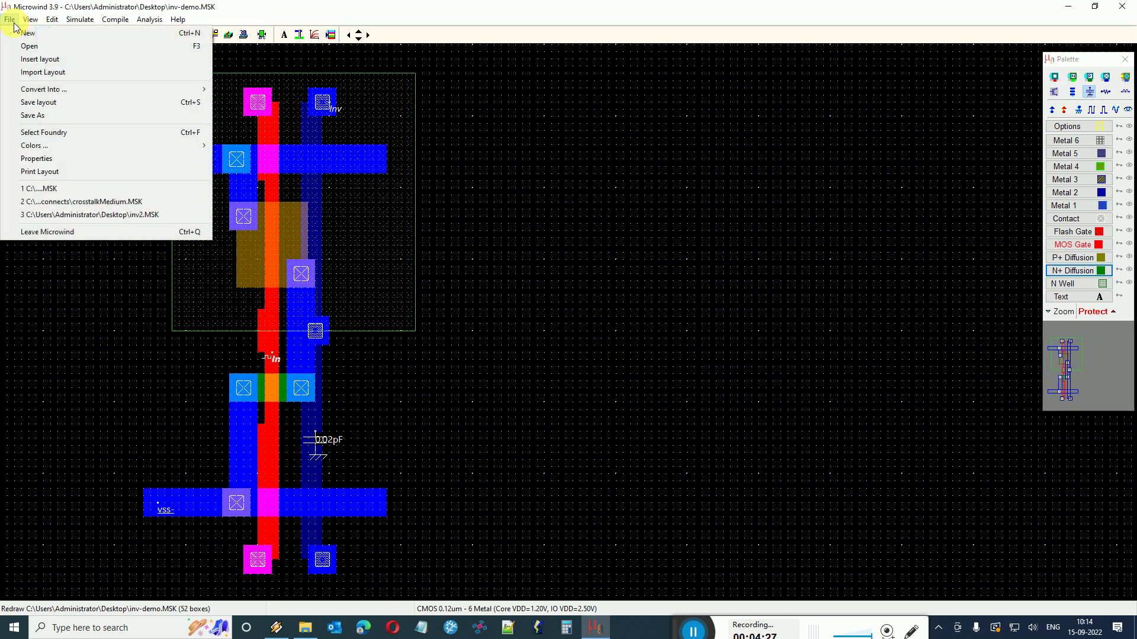
pyautogui.moveTo(56, 89)
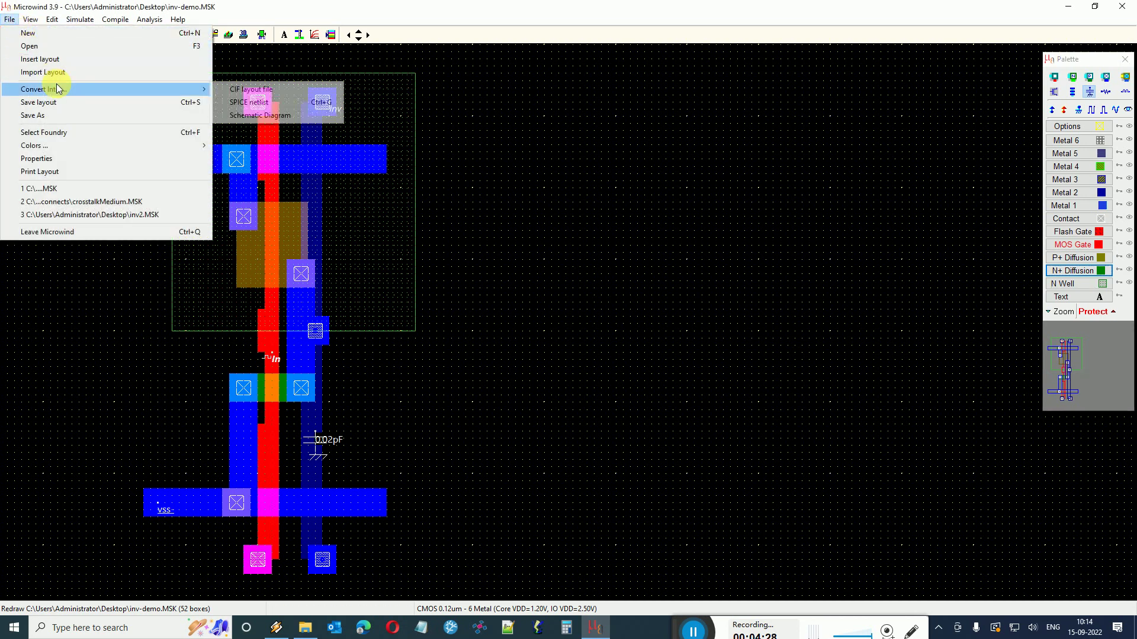
pyautogui.click(290, 102)
pyautogui.click(528, 477)
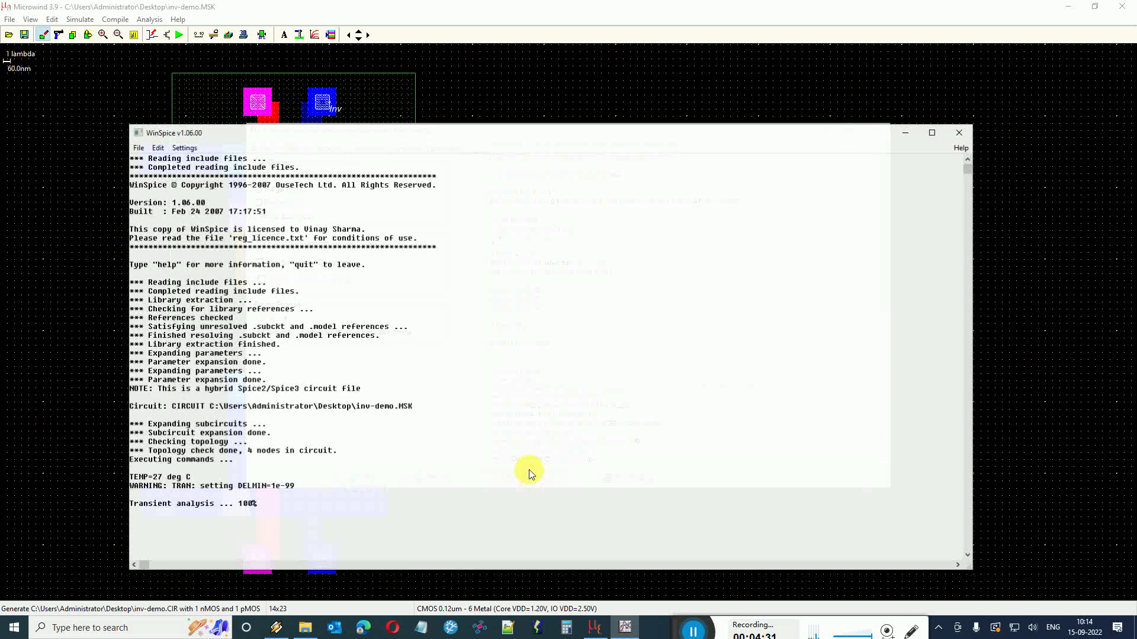
# Enlarge the In and Inv transient waveforms between about 28 and 37 ns, and close the WinSpice results
pyautogui.moveTo(483, 364); pyautogui.dragTo(480, 361)
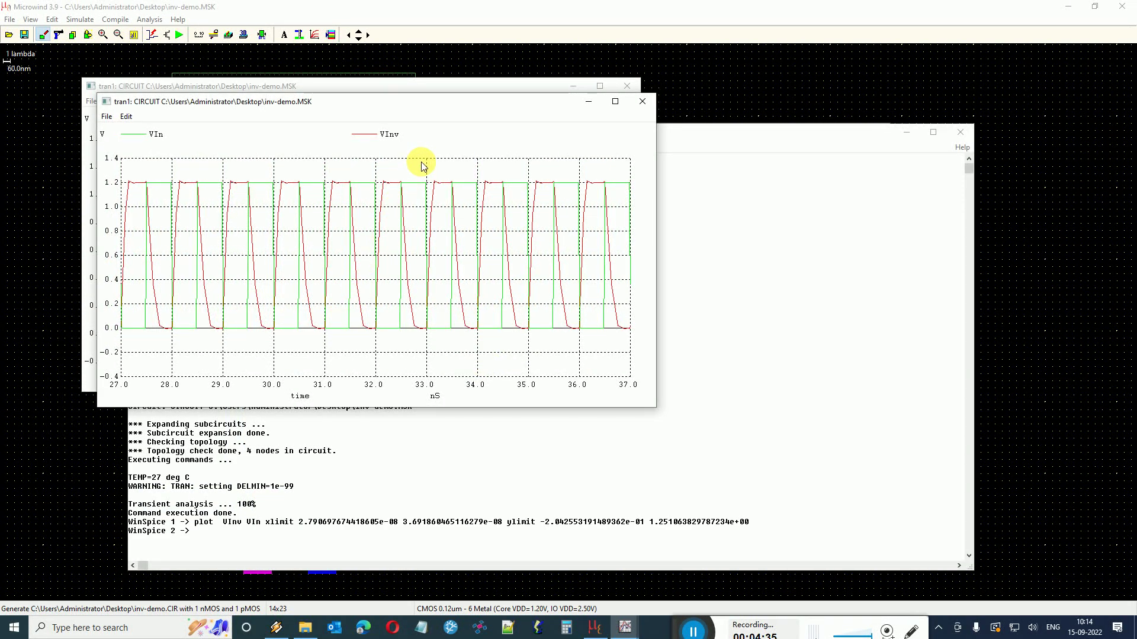
pyautogui.click(641, 101)
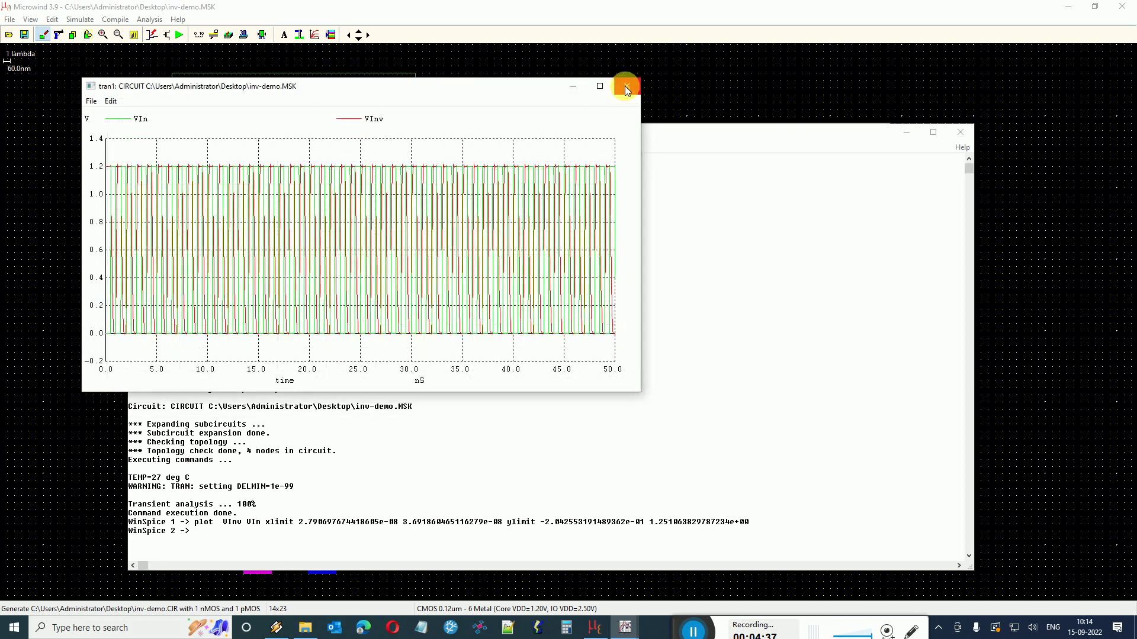
pyautogui.click(626, 89)
pyautogui.click(974, 122)
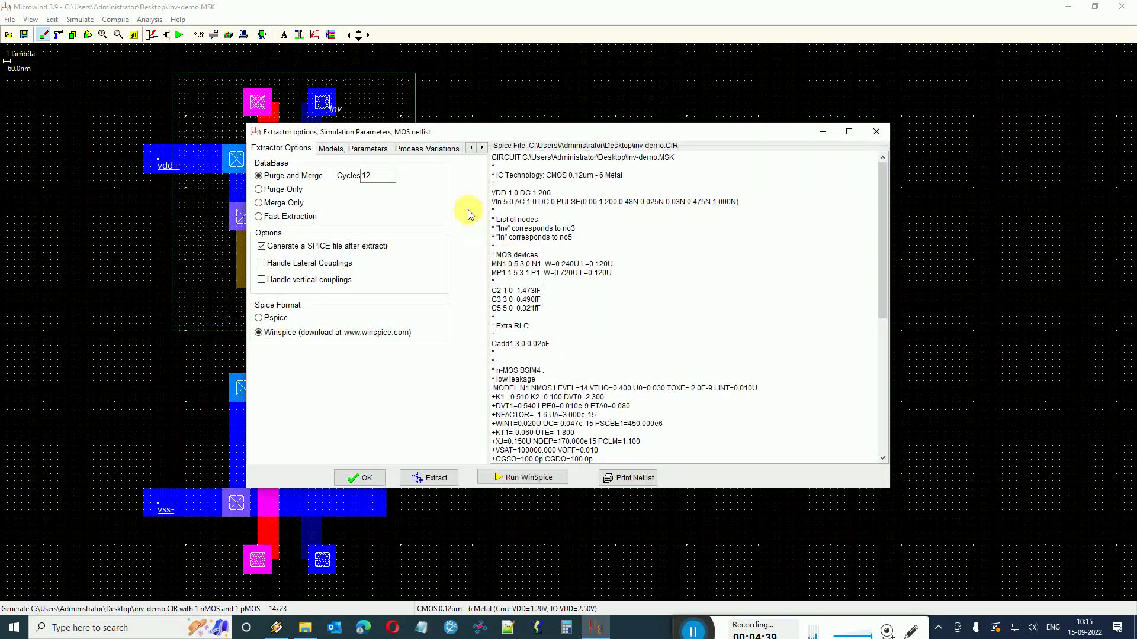
# Set the SPICE analysis type to DC, run it in WinSpice to view the inverter's transfer curve, and close the results
pyautogui.click(482, 148)
pyautogui.click(428, 152)
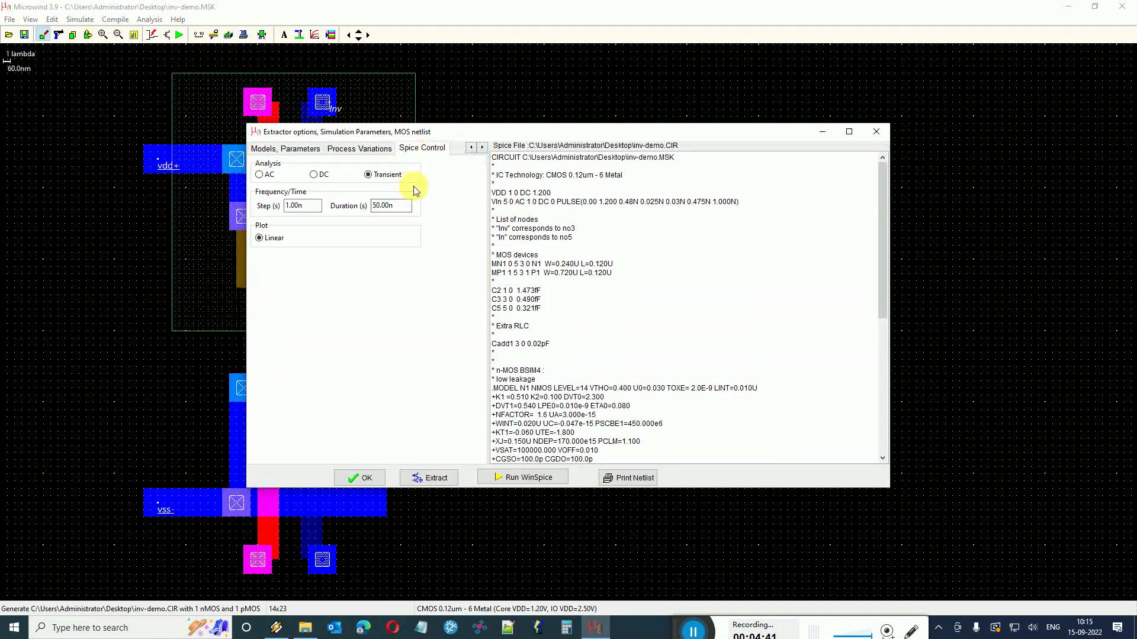
pyautogui.click(539, 478)
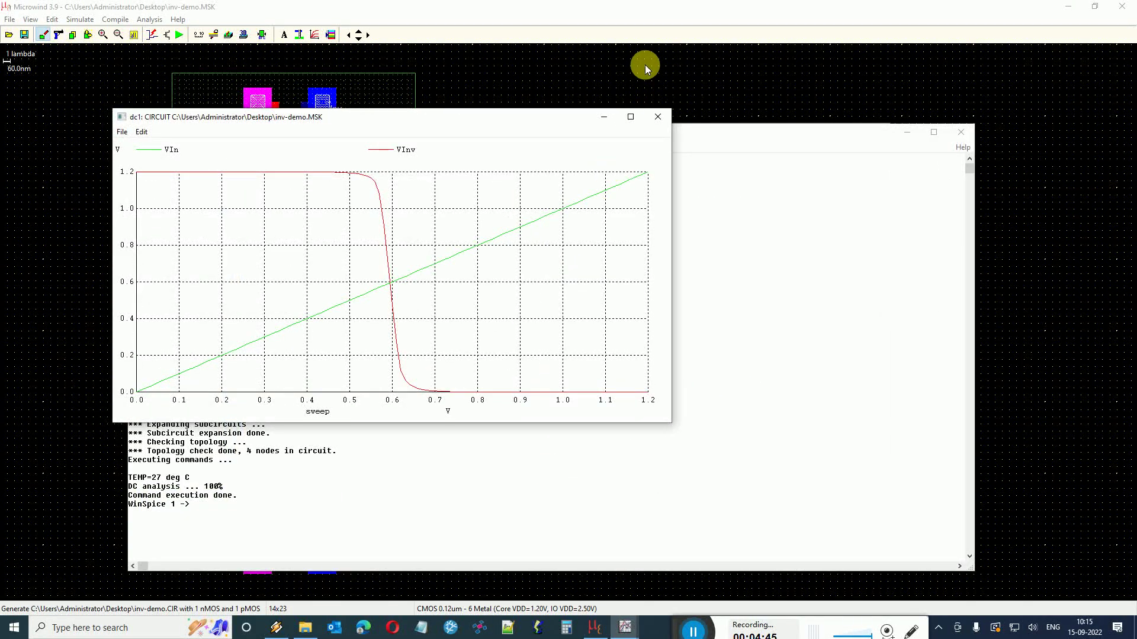
pyautogui.click(657, 122)
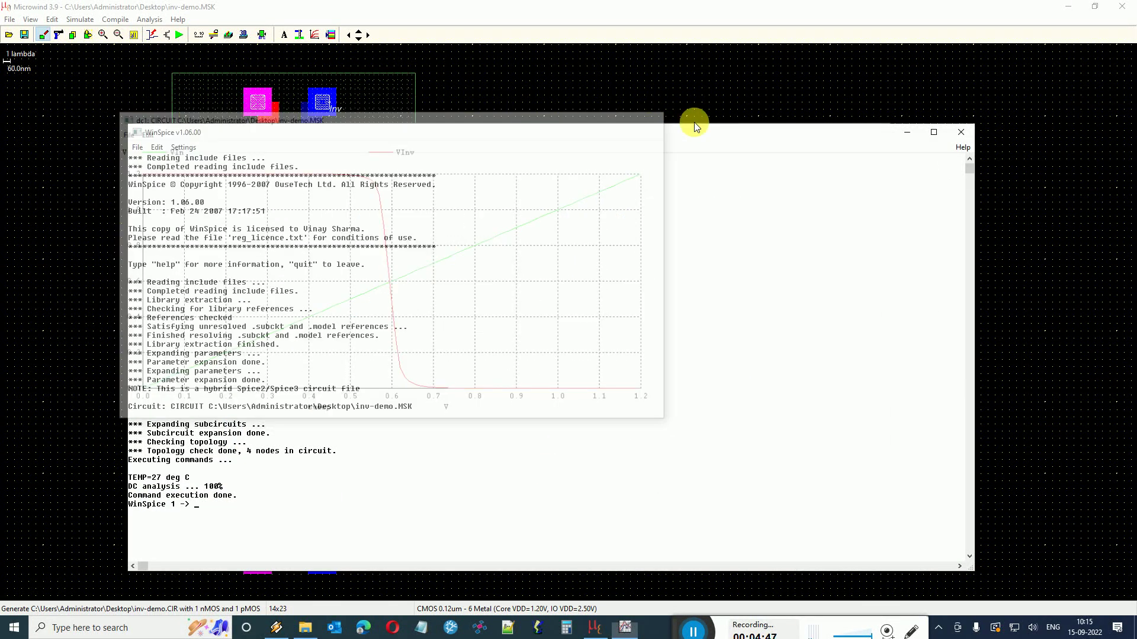
pyautogui.click(961, 132)
# Switch the SPICE analysis to AC with a dB plot, check the frequency response in WinSpice, and close it
pyautogui.click(259, 174)
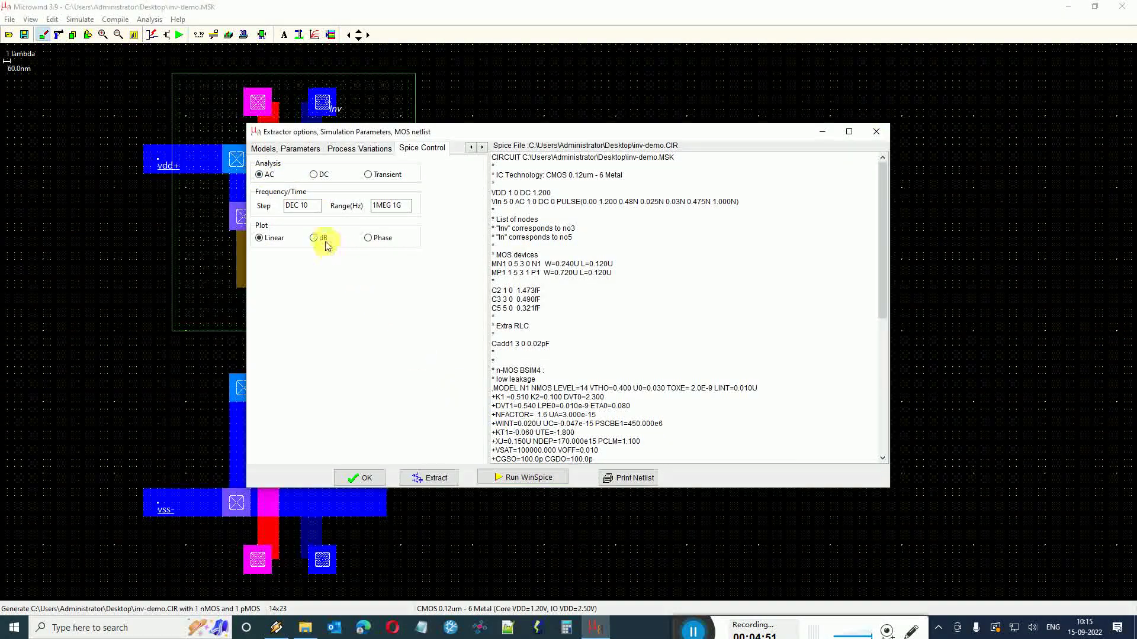
pyautogui.click(323, 239)
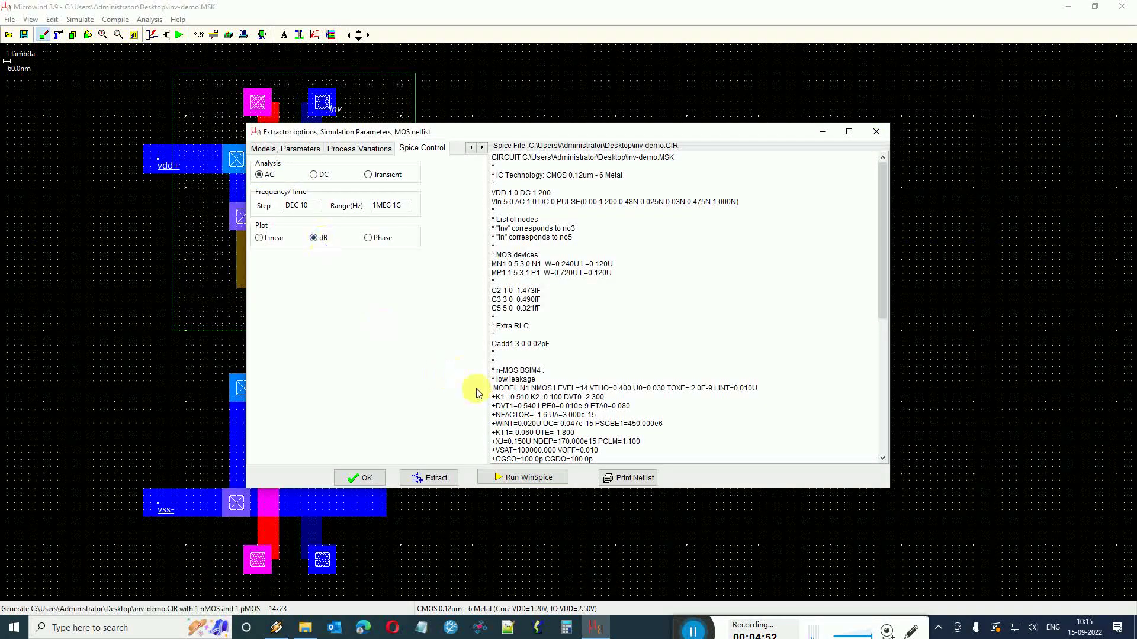
pyautogui.click(550, 482)
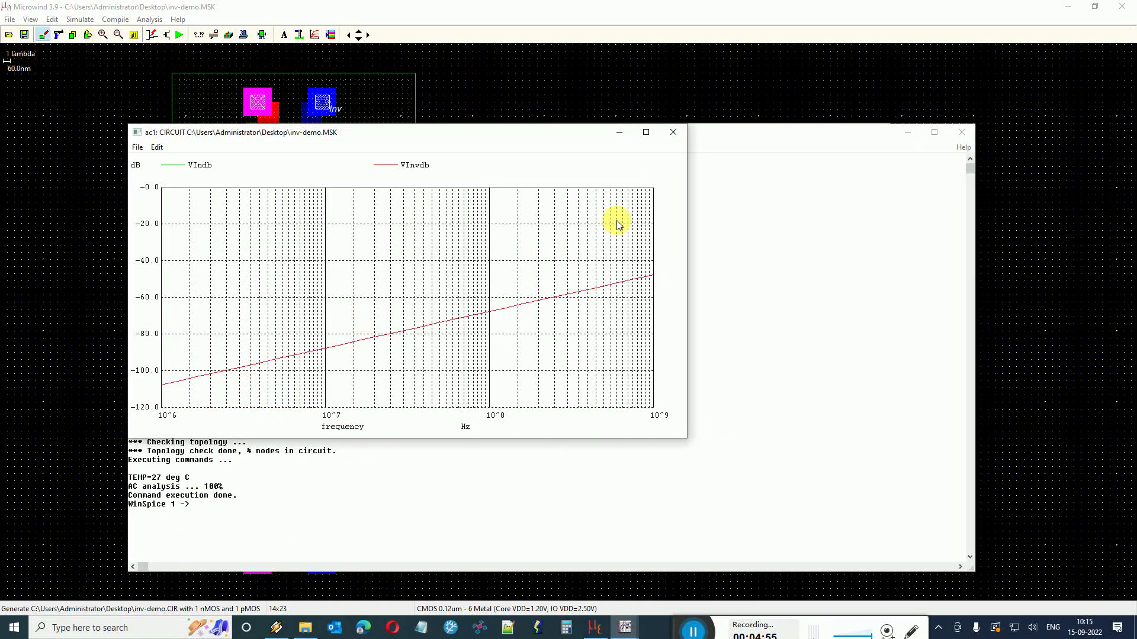
pyautogui.click(673, 132)
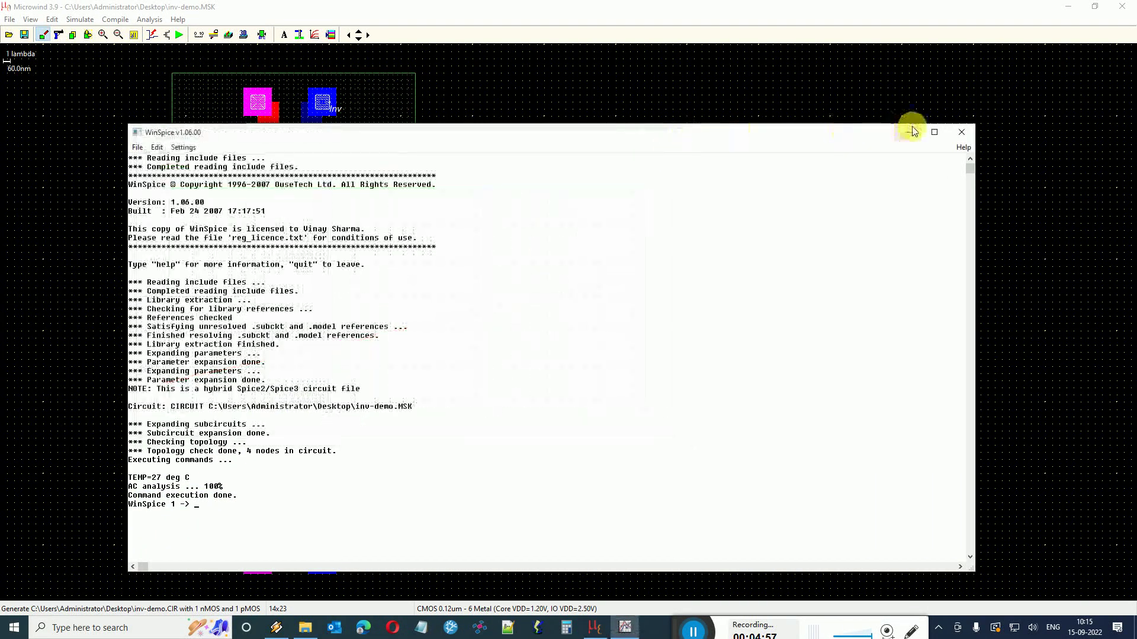
pyautogui.click(961, 132)
# Change the AC plot to Phase, check the phase response in WinSpice, and return to the inverter layout
pyautogui.click(367, 237)
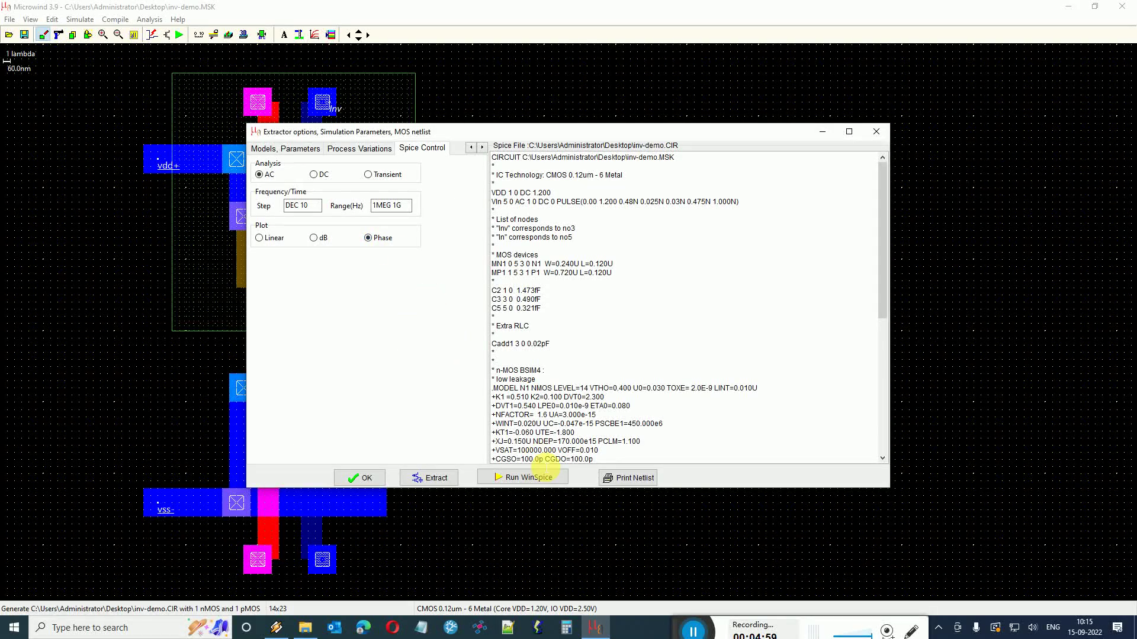
pyautogui.click(544, 477)
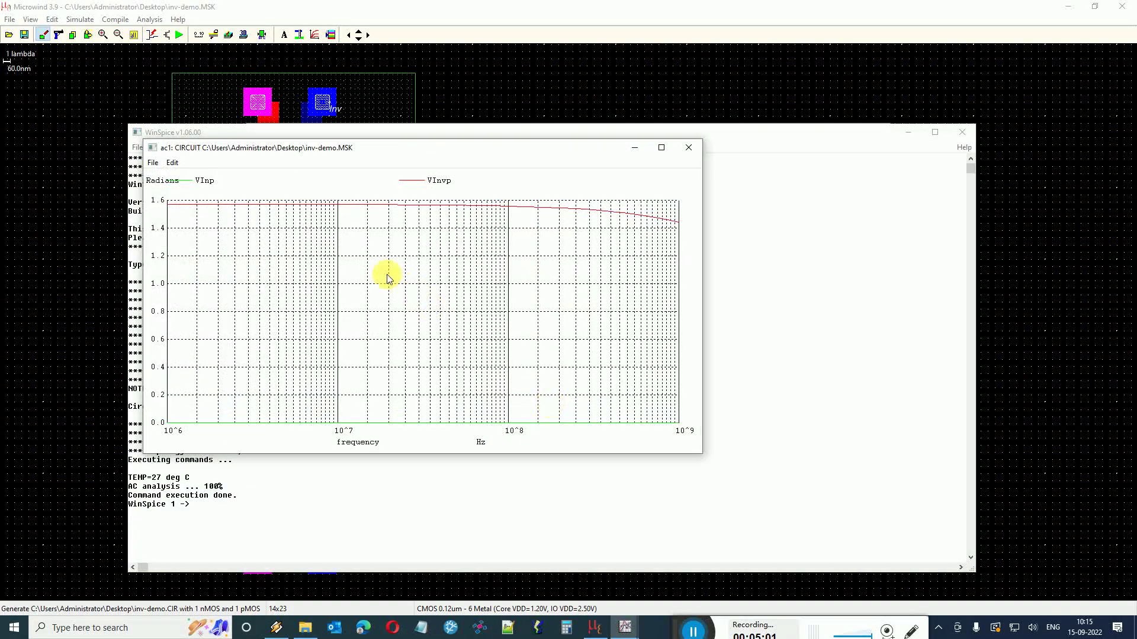
pyautogui.click(687, 150)
pyautogui.click(963, 132)
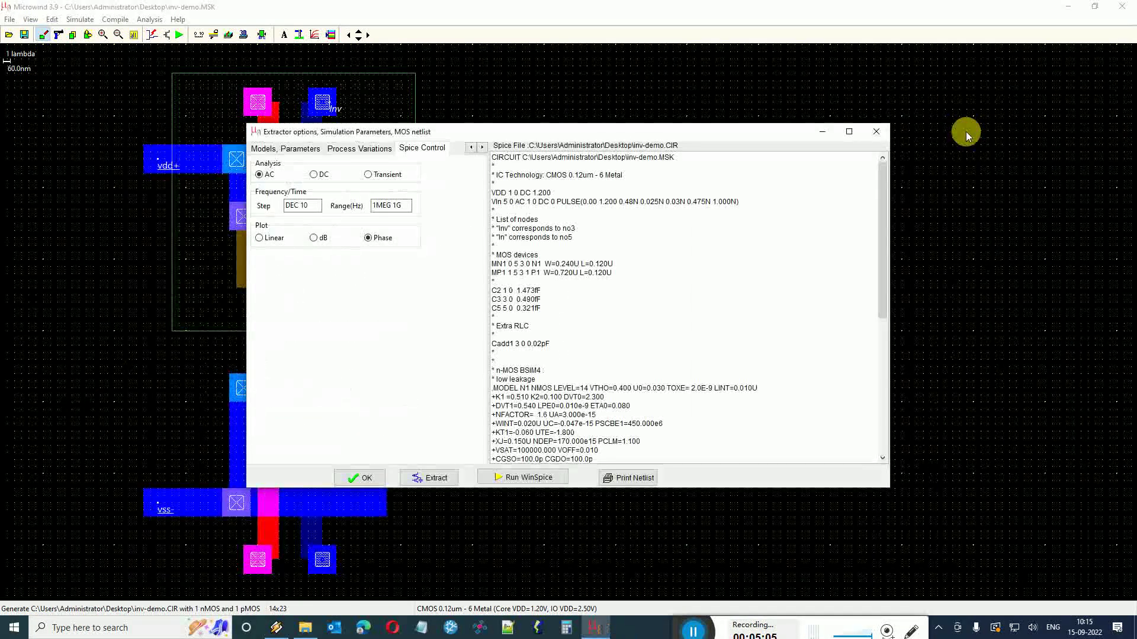
pyautogui.click(366, 478)
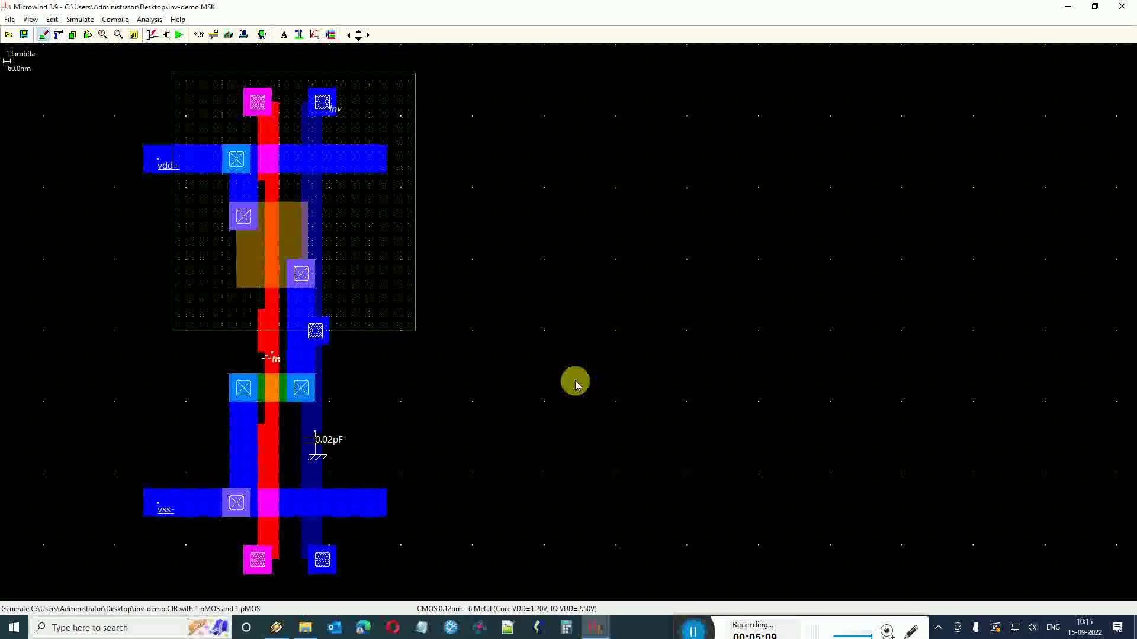